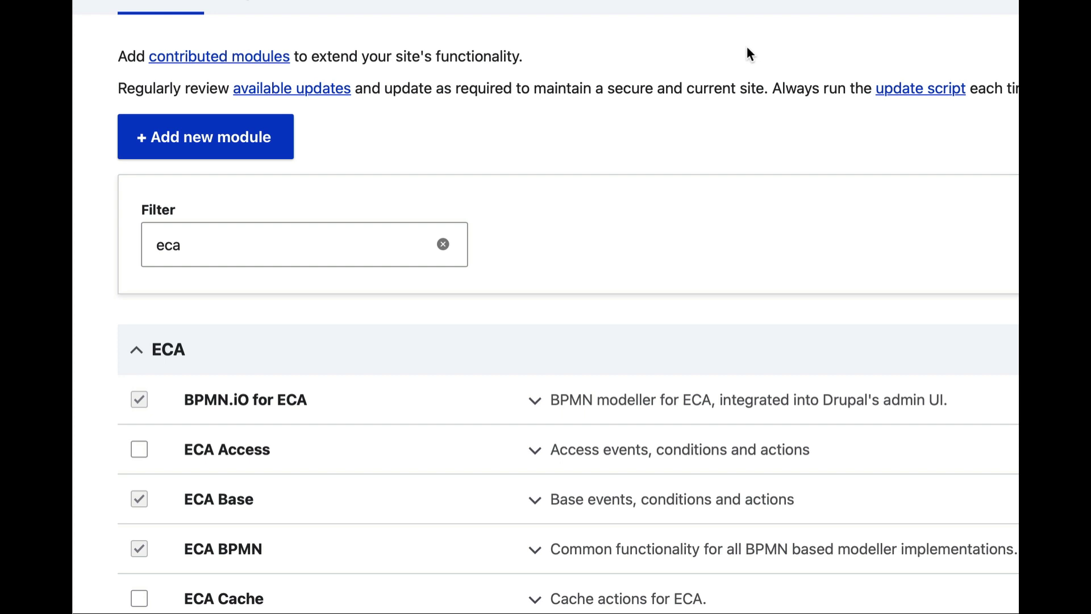
- Scroll the module list and show the details of the OpenAI ChatGPT ECA module
scroll(746, 45, "down", 4)
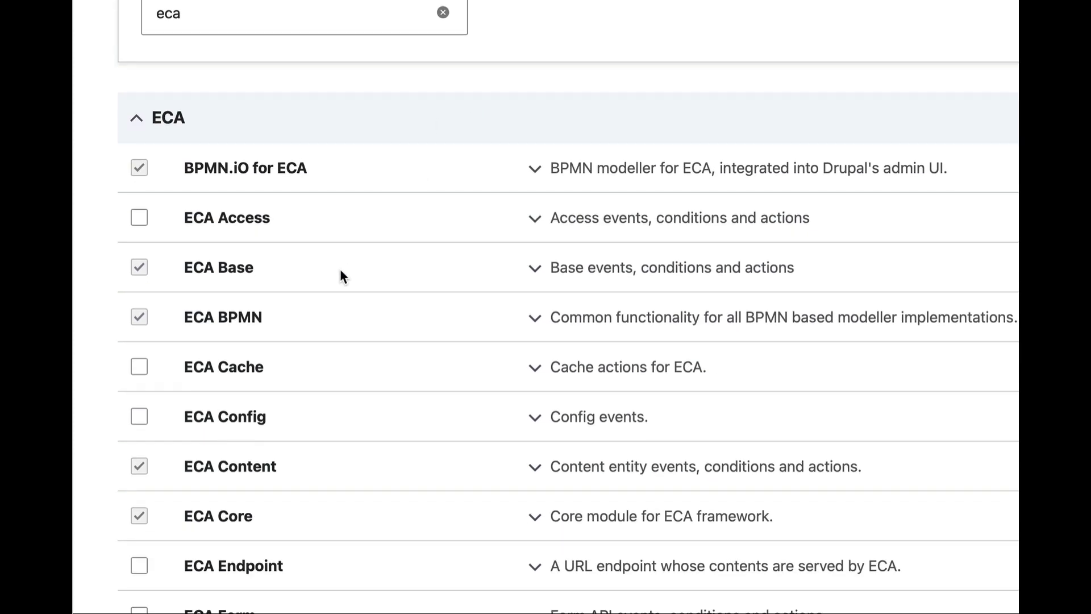
scroll(339, 277, "down", 3)
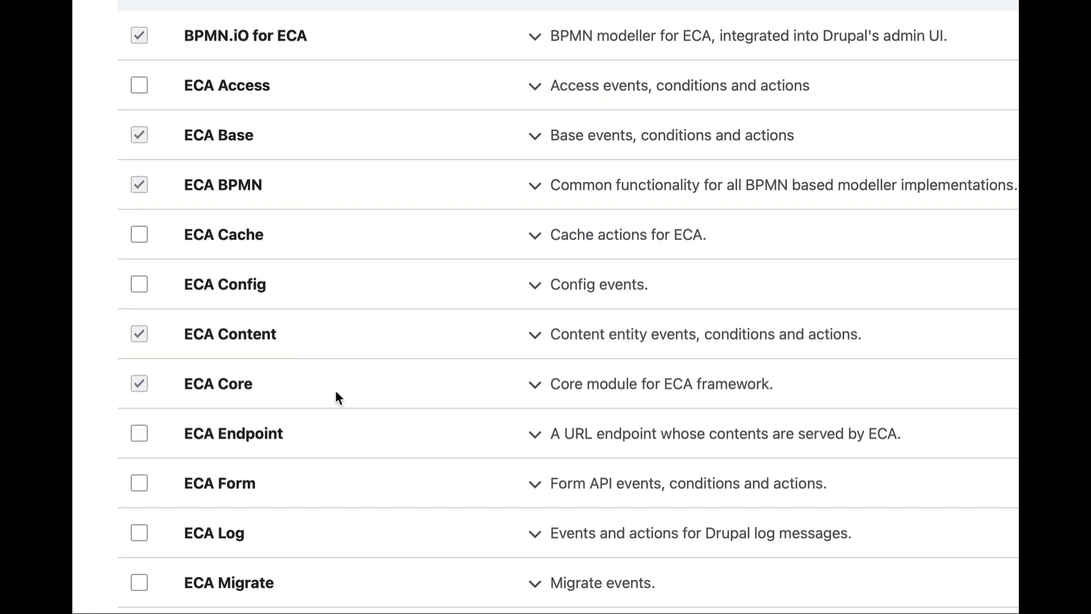
scroll(335, 392, "down", 15)
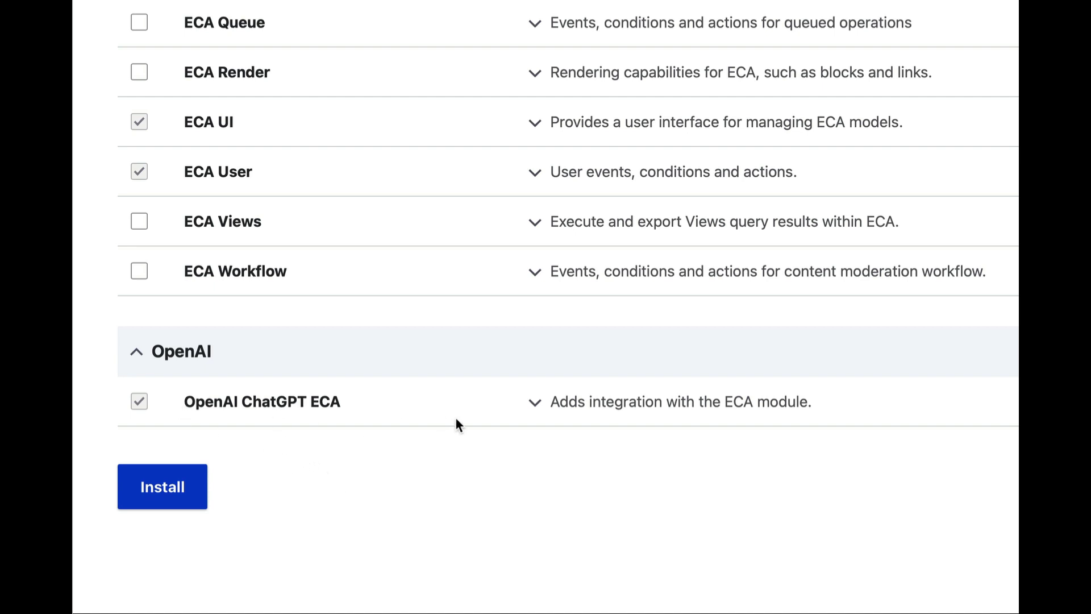
left_click(536, 404)
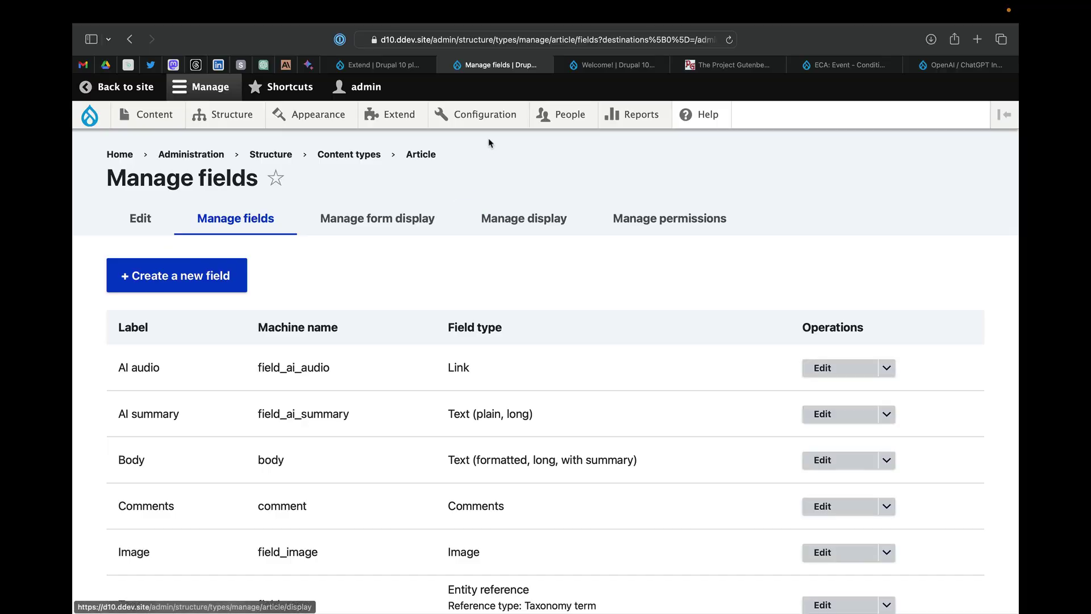
- Go to Configuration > Workflow > ECA from the admin toolbar
mouse_move(477, 114)
mouse_move(475, 343)
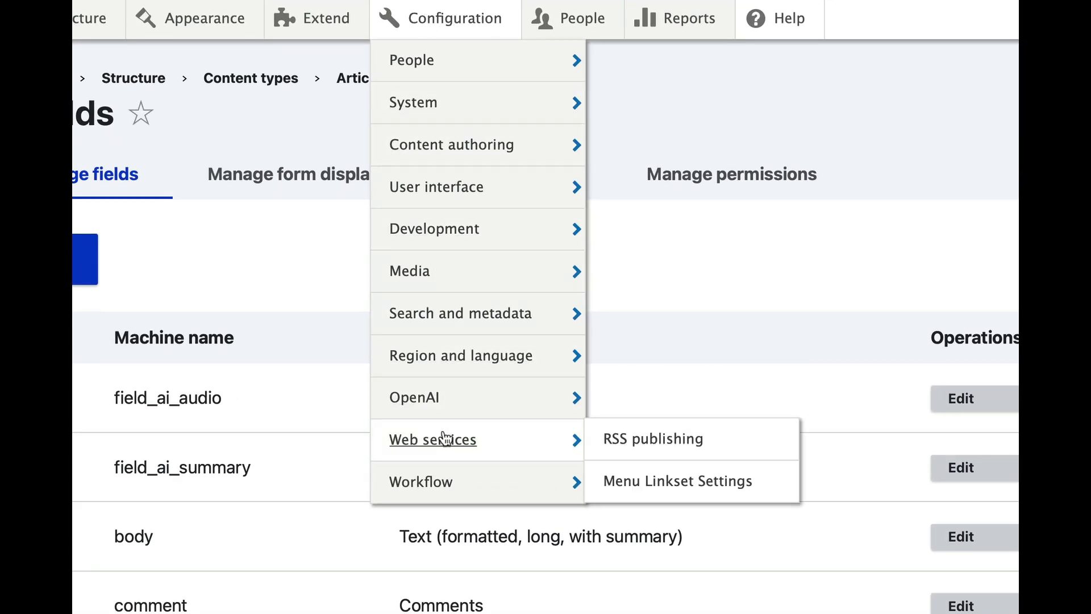
mouse_move(443, 471)
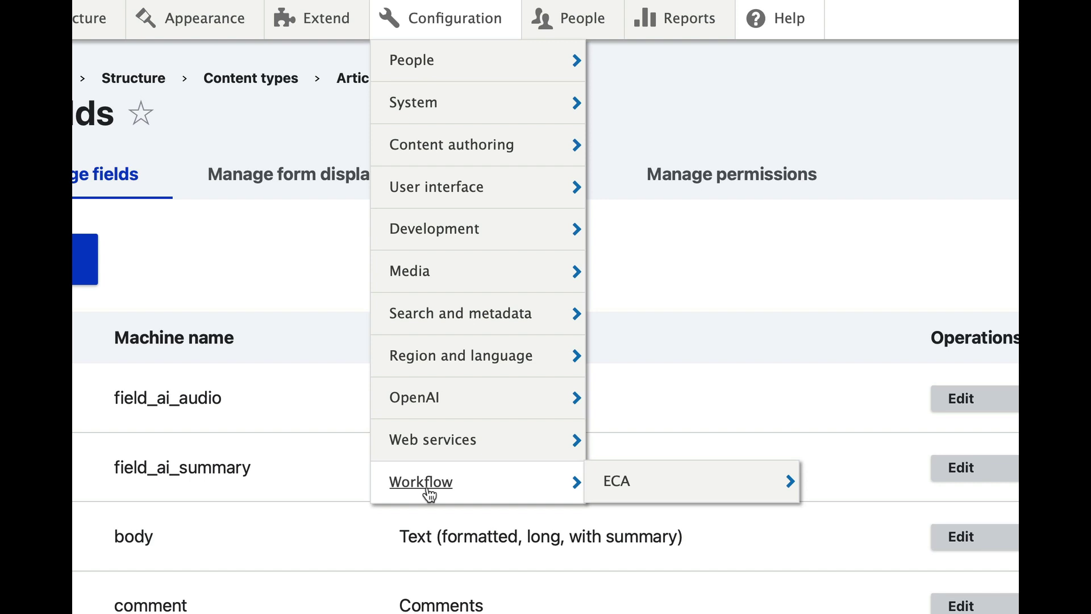
mouse_move(670, 489)
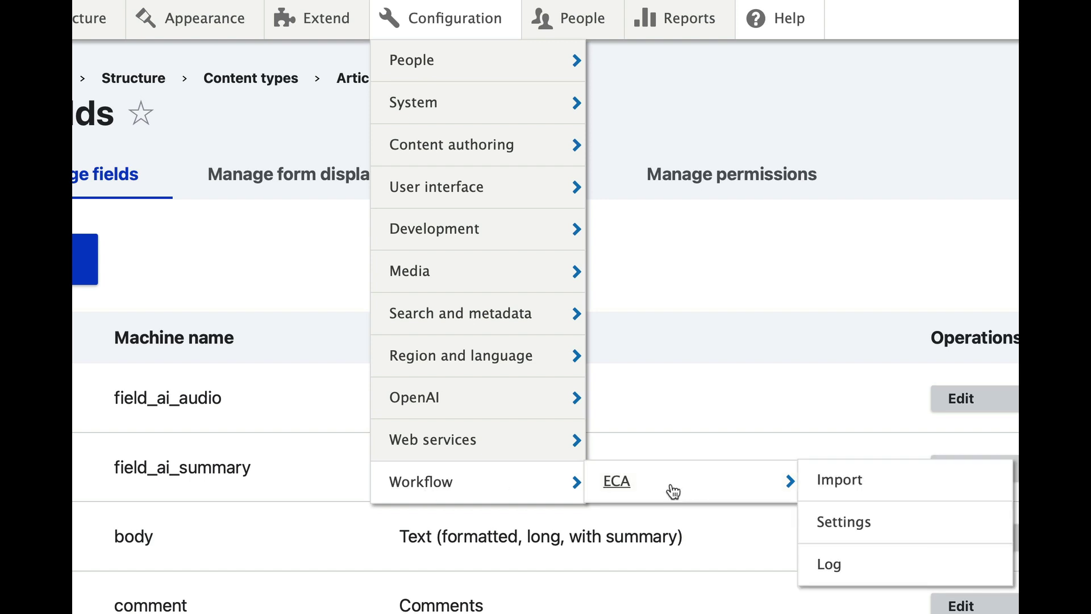
left_click(625, 485)
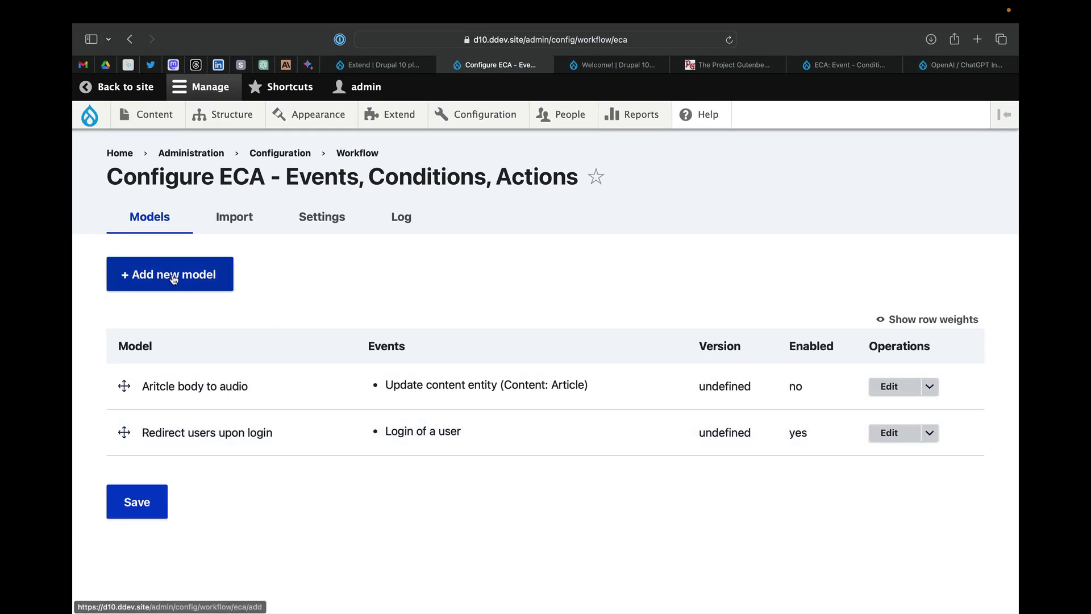
- Add a new ECA model named 'Generate AI summary'
left_click(174, 278)
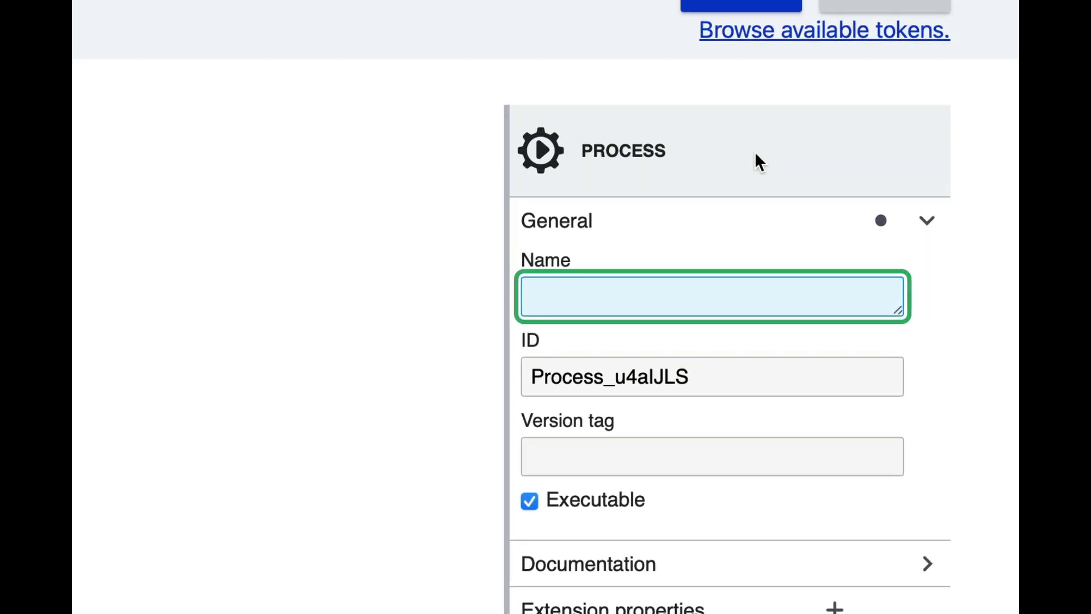
type("Generate ")
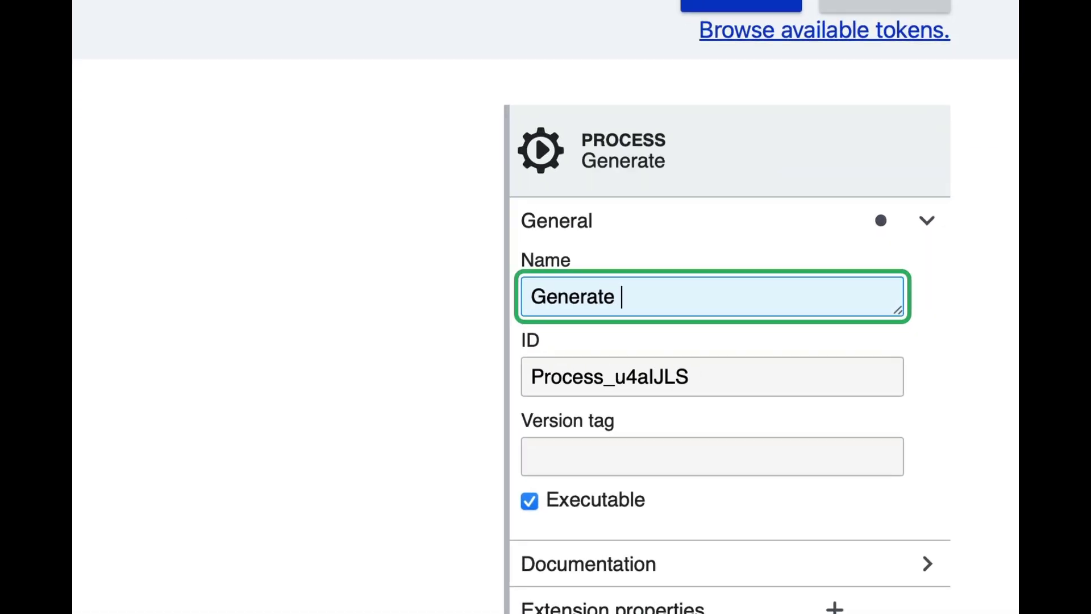
type("AI summary")
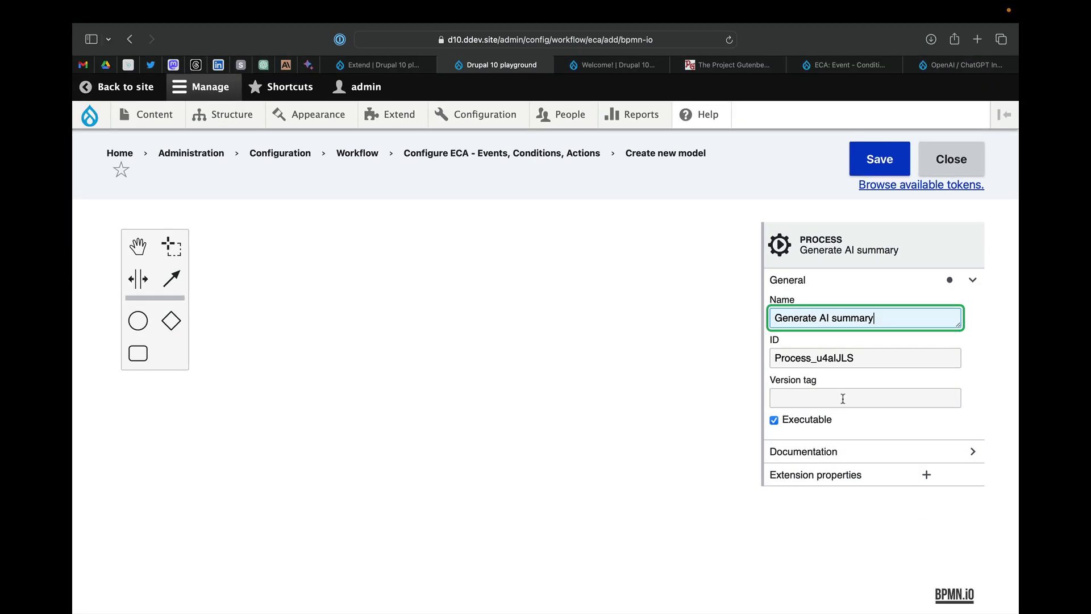
left_click(730, 248)
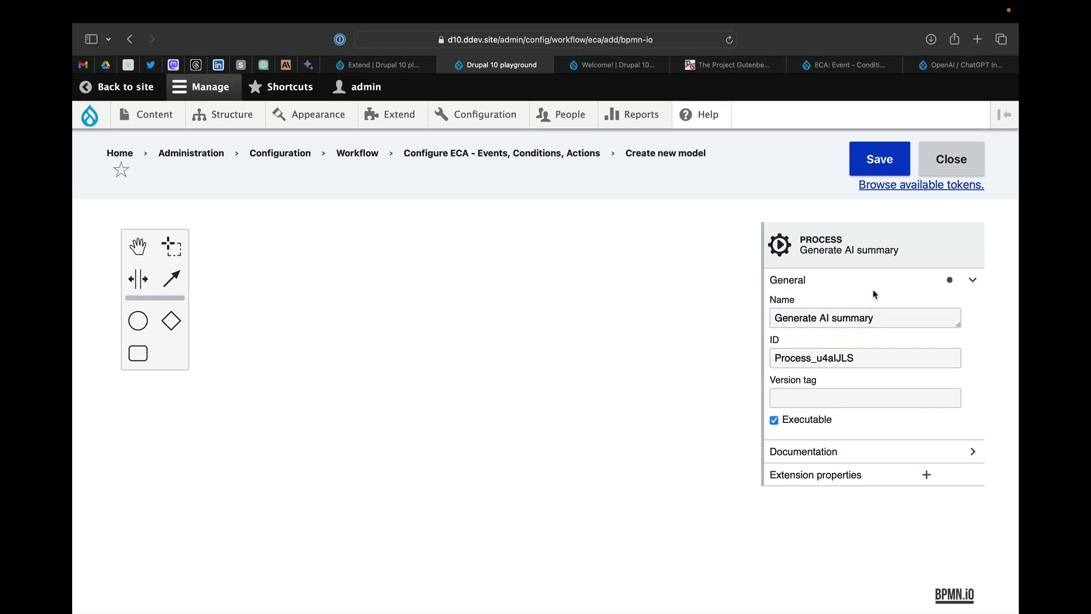
- Place a start event 'Save article node' using the Presave content entity template
left_click(138, 320)
left_click(273, 304)
left_click(809, 318)
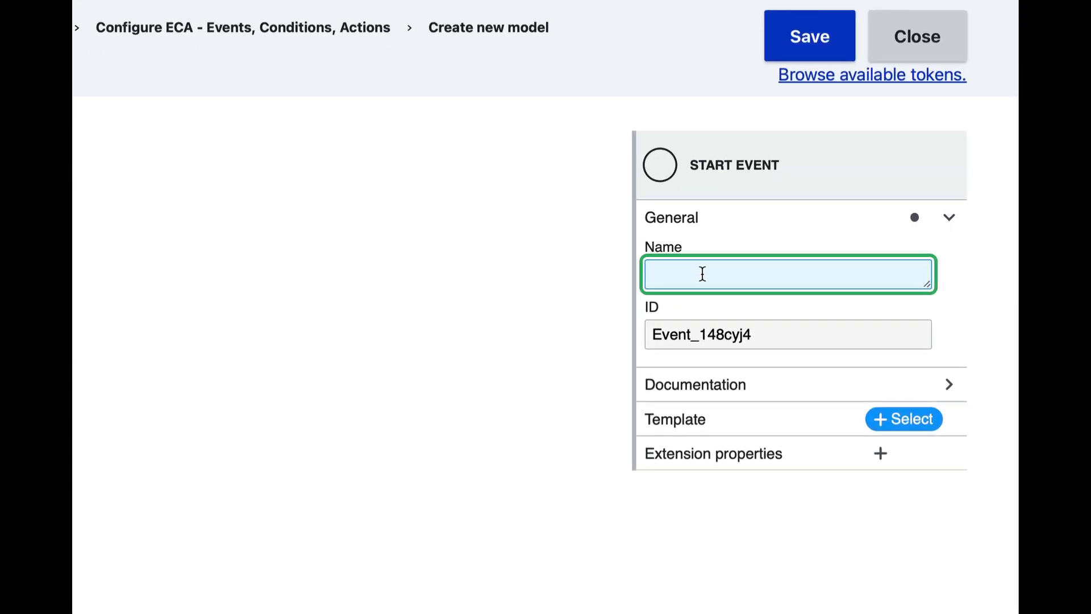
type("Save article node")
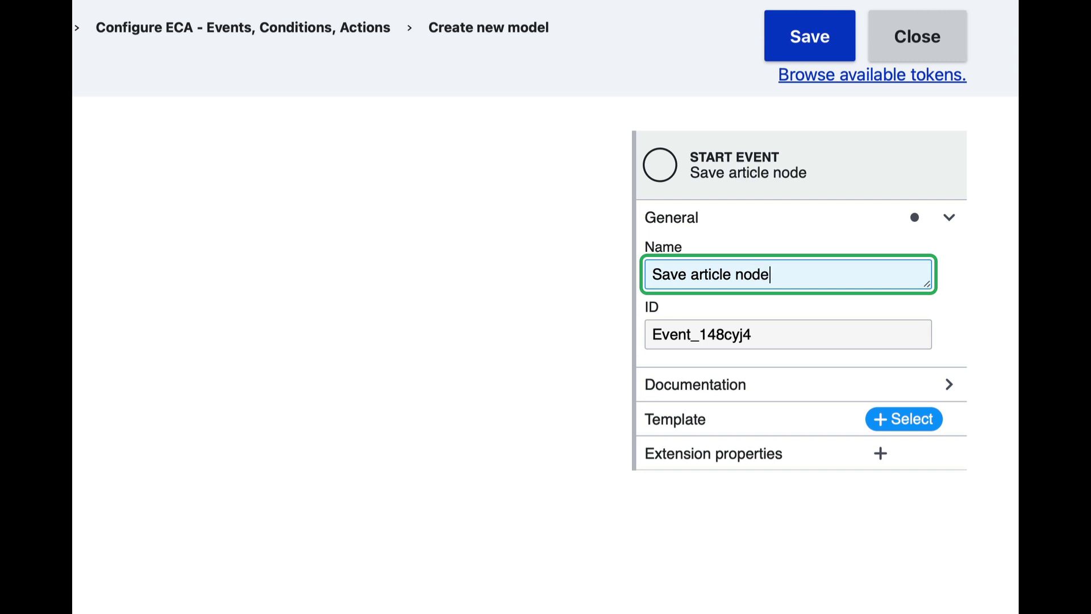
left_click(916, 419)
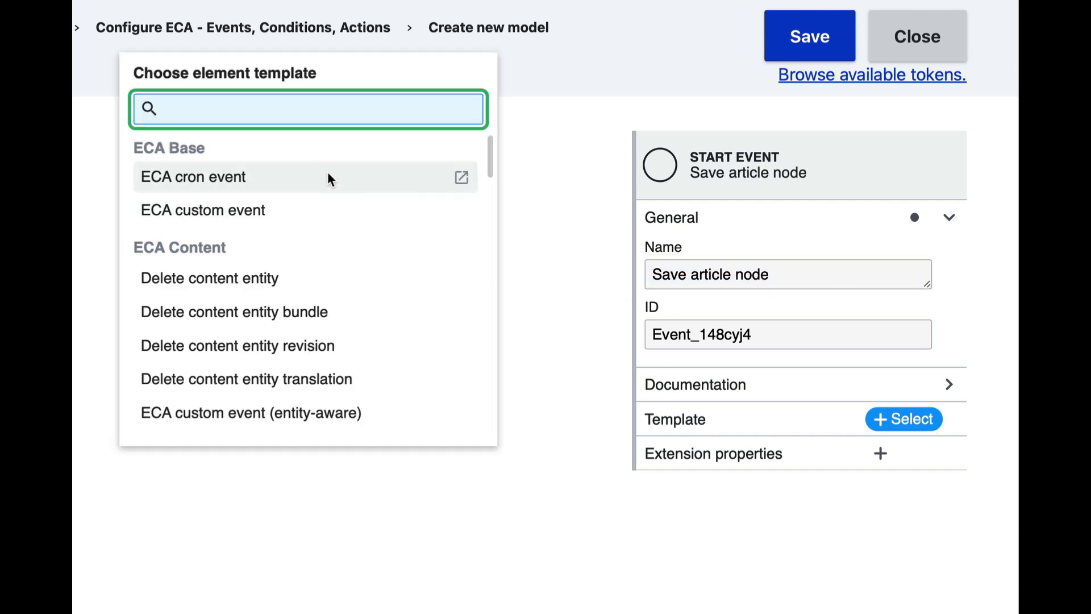
type("pres")
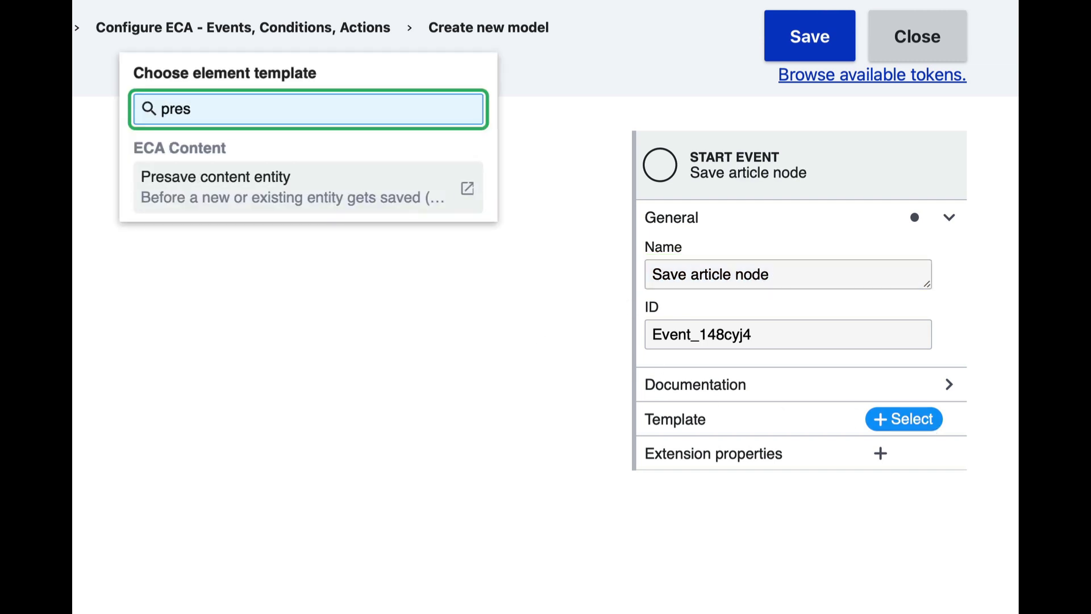
left_click(206, 183)
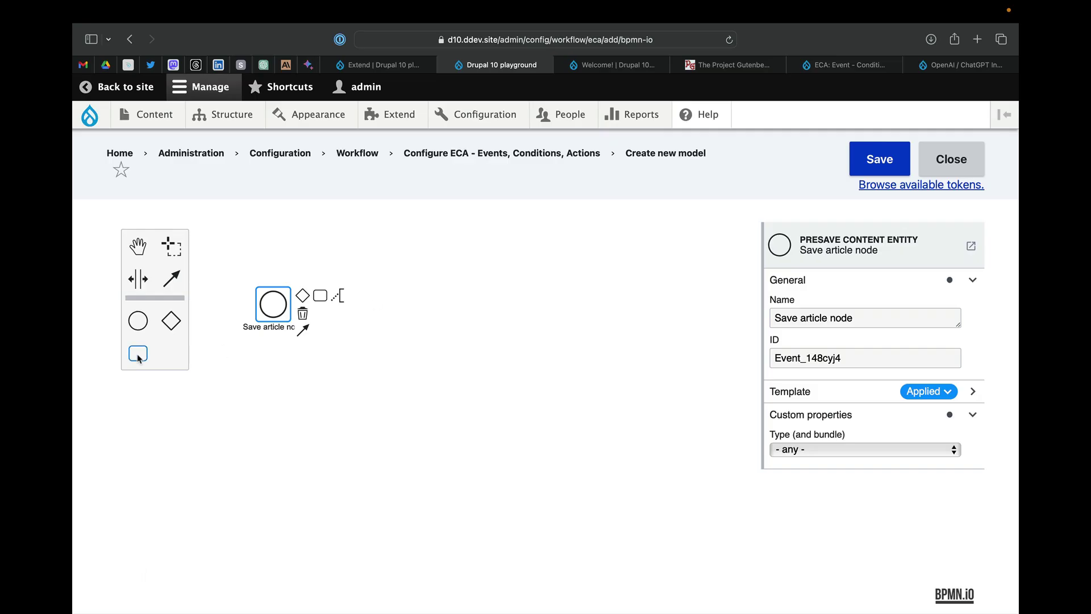
- Add a task 'Get body field value' using the Entity: get field value template
left_click_drag(138, 353, 410, 306)
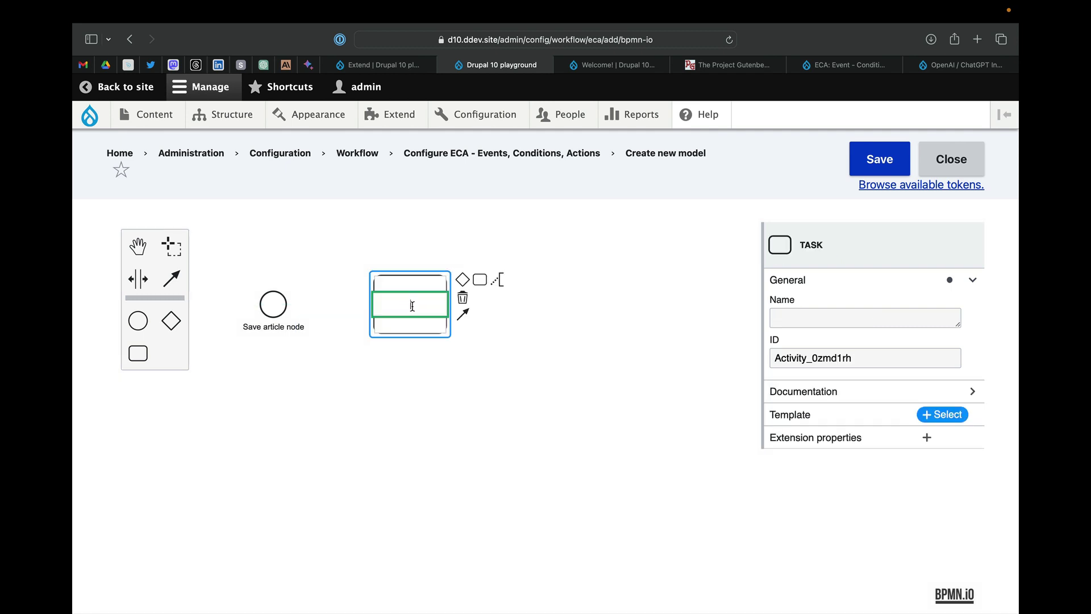
left_click(742, 306)
type("Get")
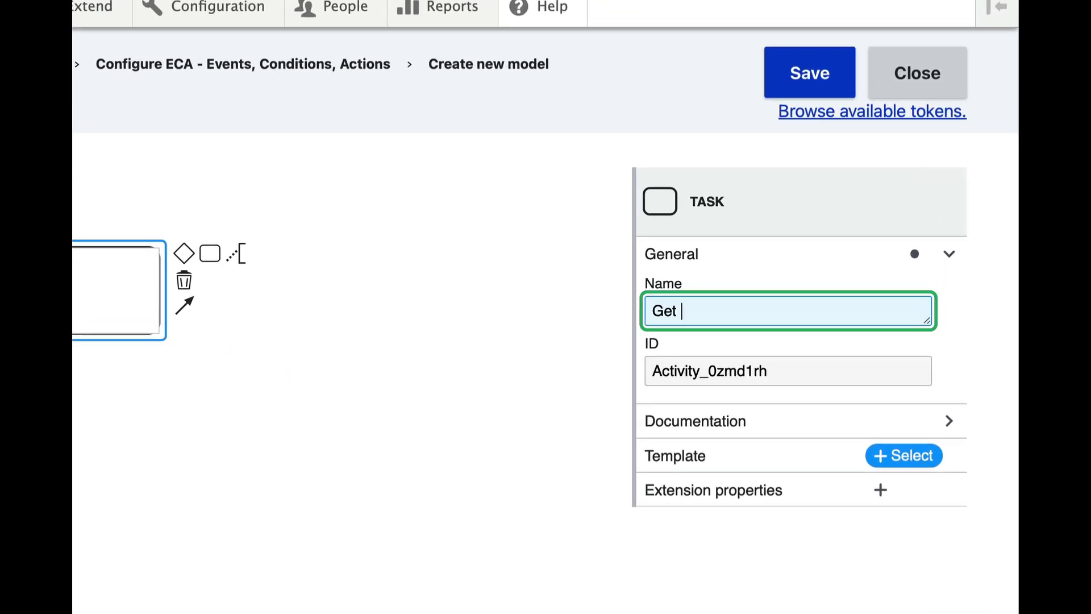
type(" body field")
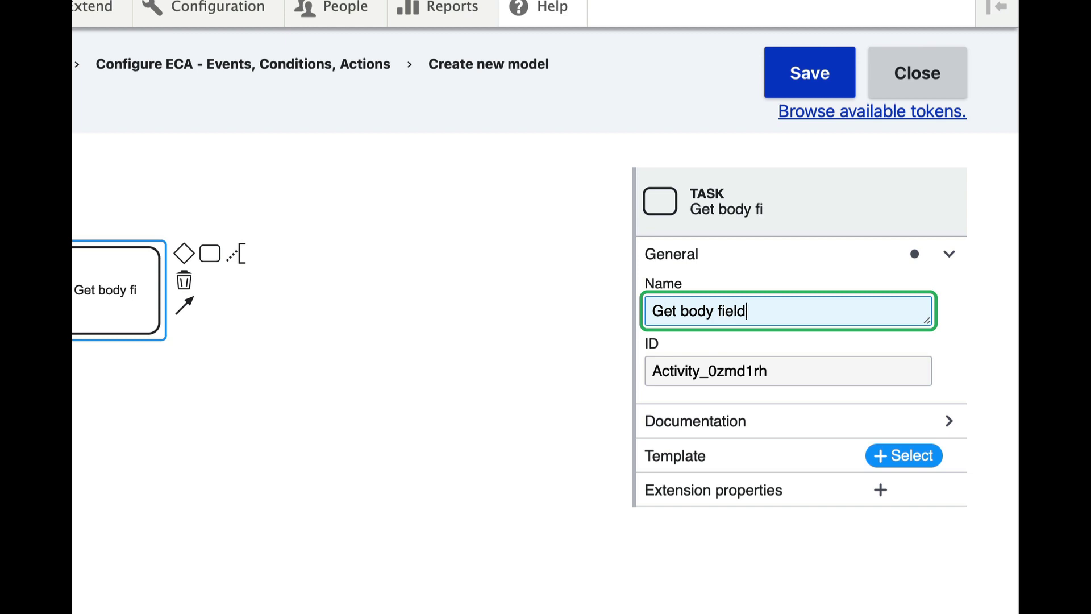
type(" value")
left_click(905, 455)
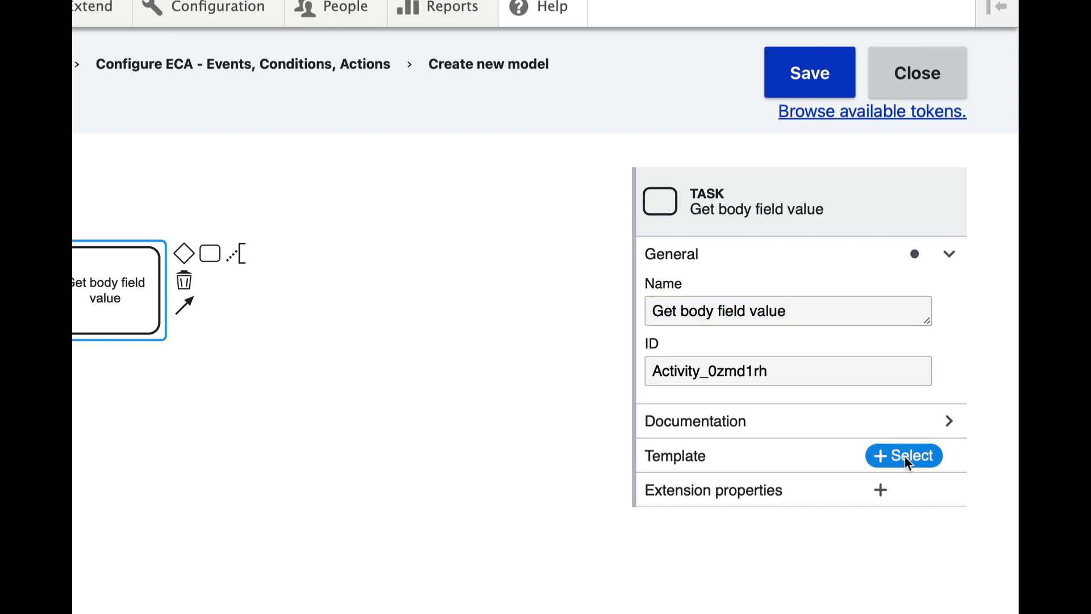
type("get")
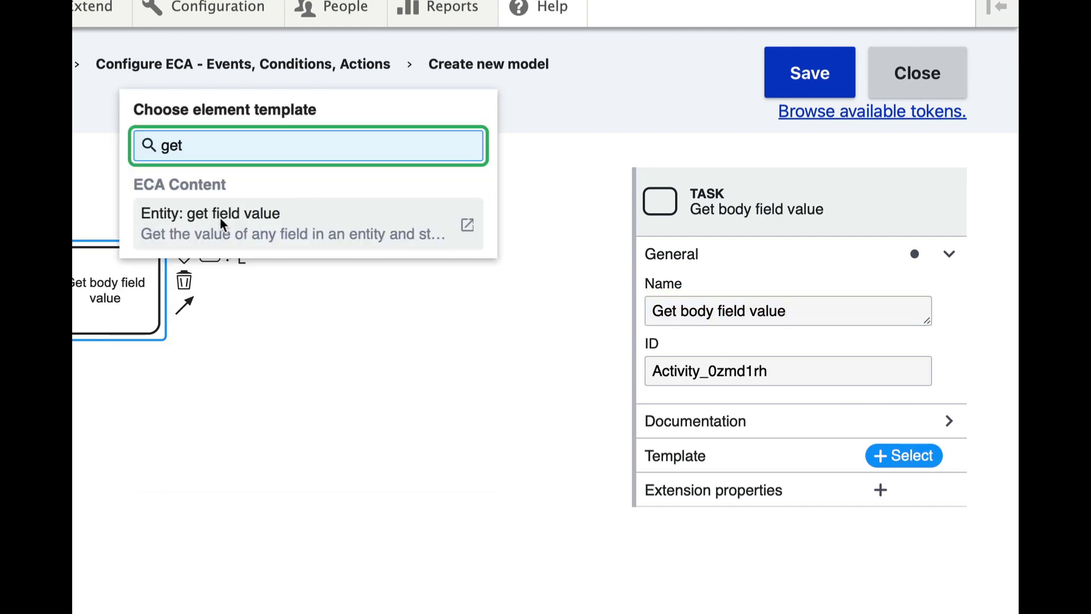
left_click(220, 218)
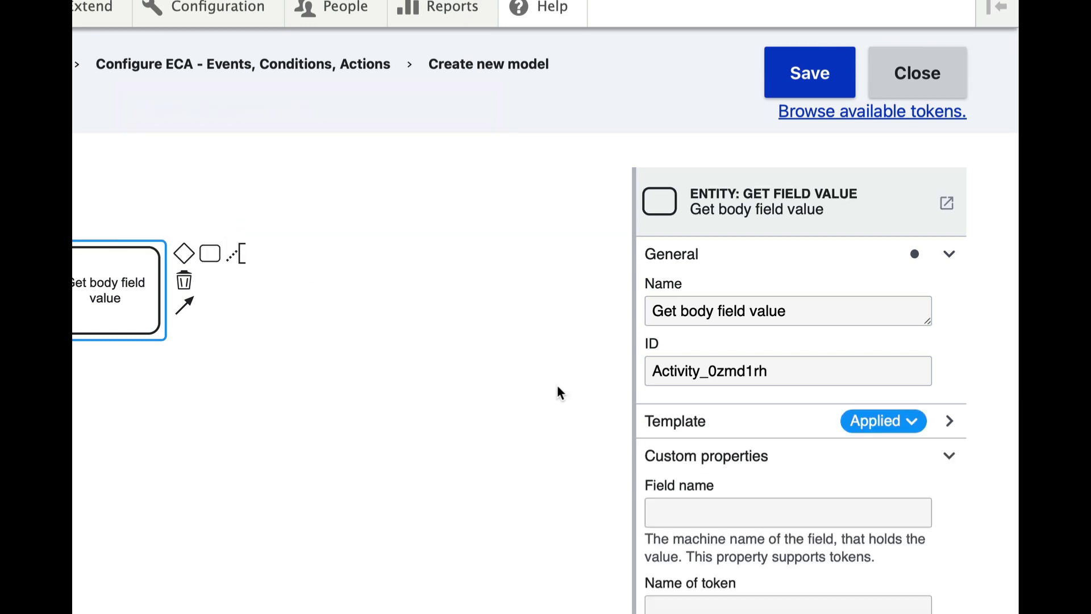
- Set field name body, token body-value and entity node, then add another empty task
scroll(775, 475, "down", 1)
left_click(701, 490)
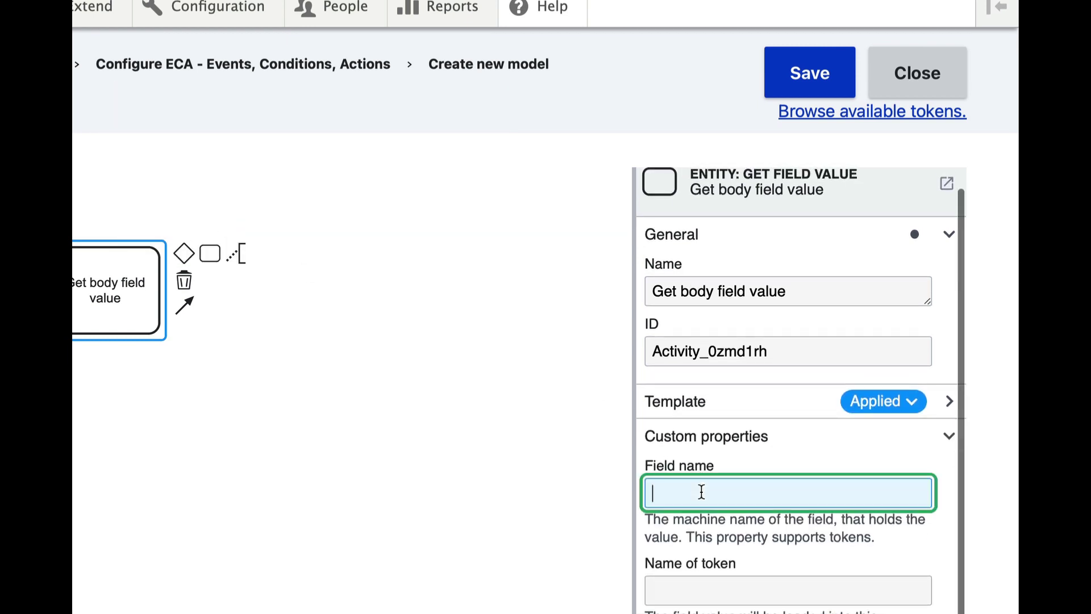
type("body")
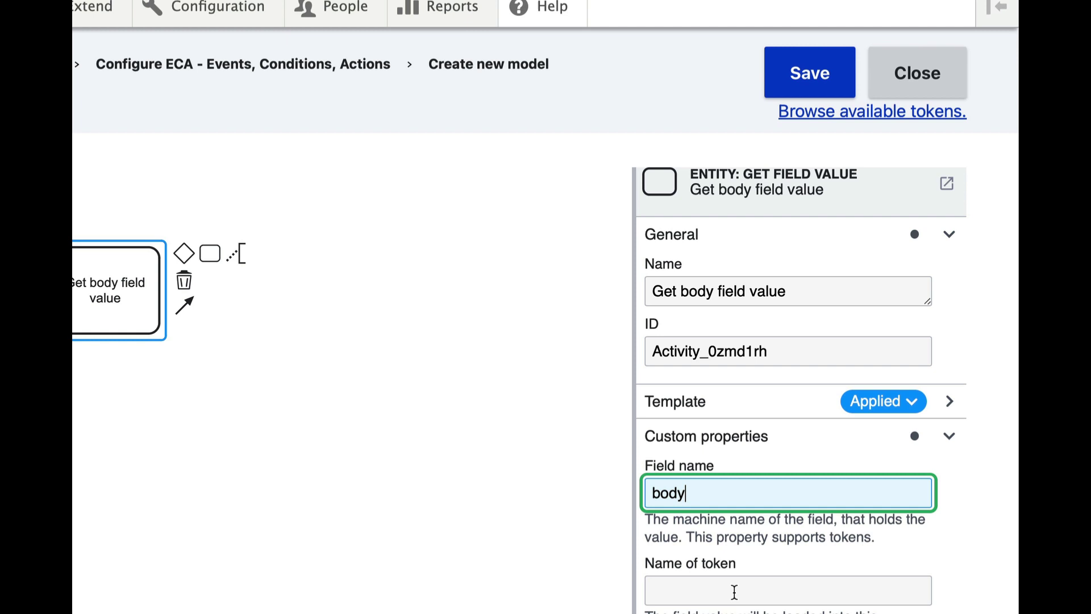
left_click(702, 593)
type("bod")
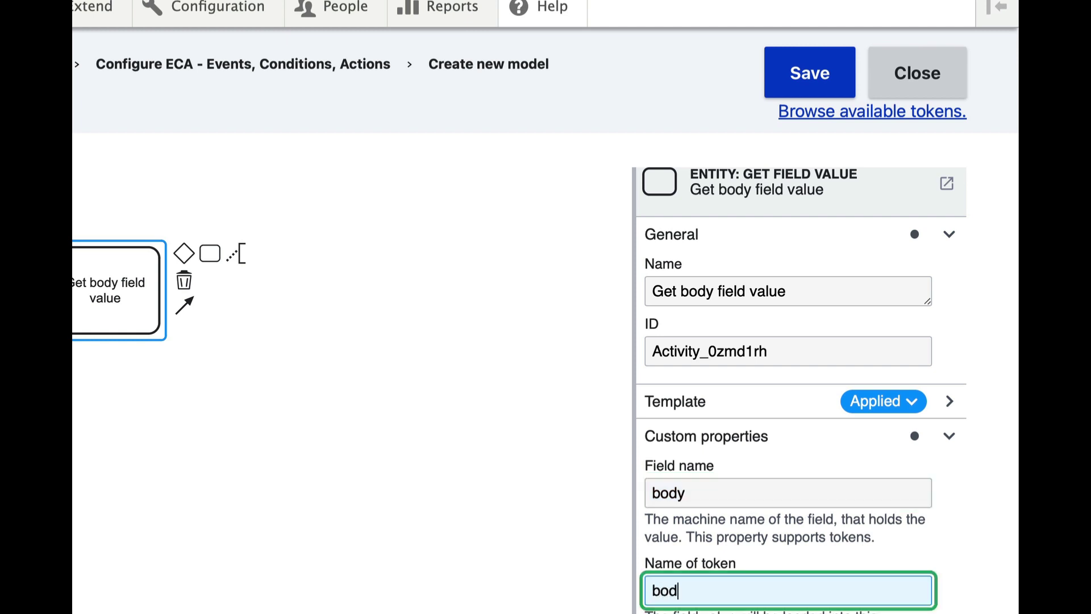
type("y-value")
scroll(767, 545, "down", 3)
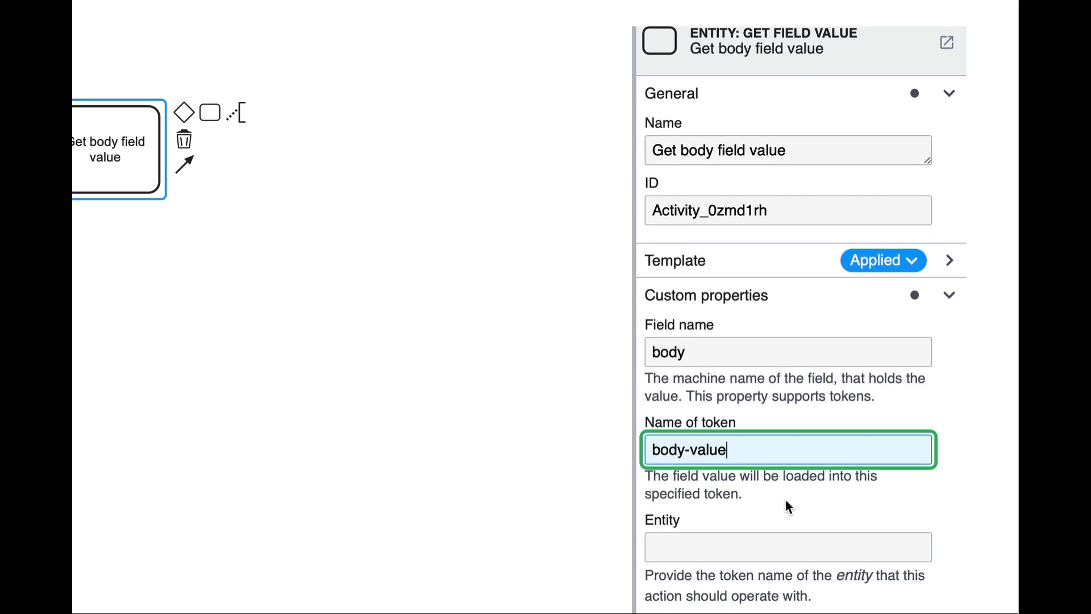
left_click(704, 553)
type("node")
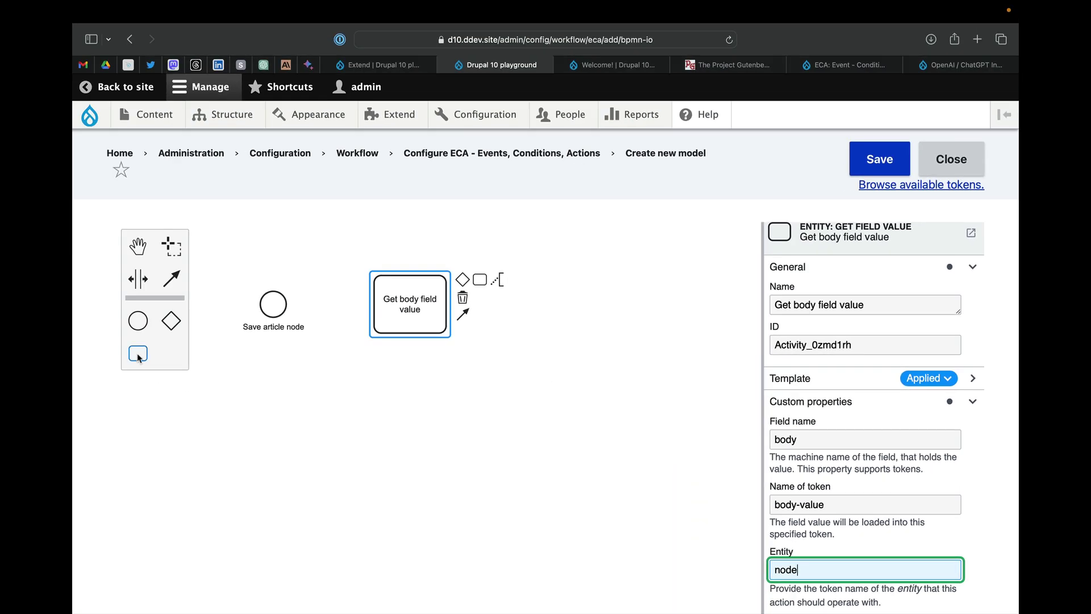
left_click_drag(138, 357, 538, 309)
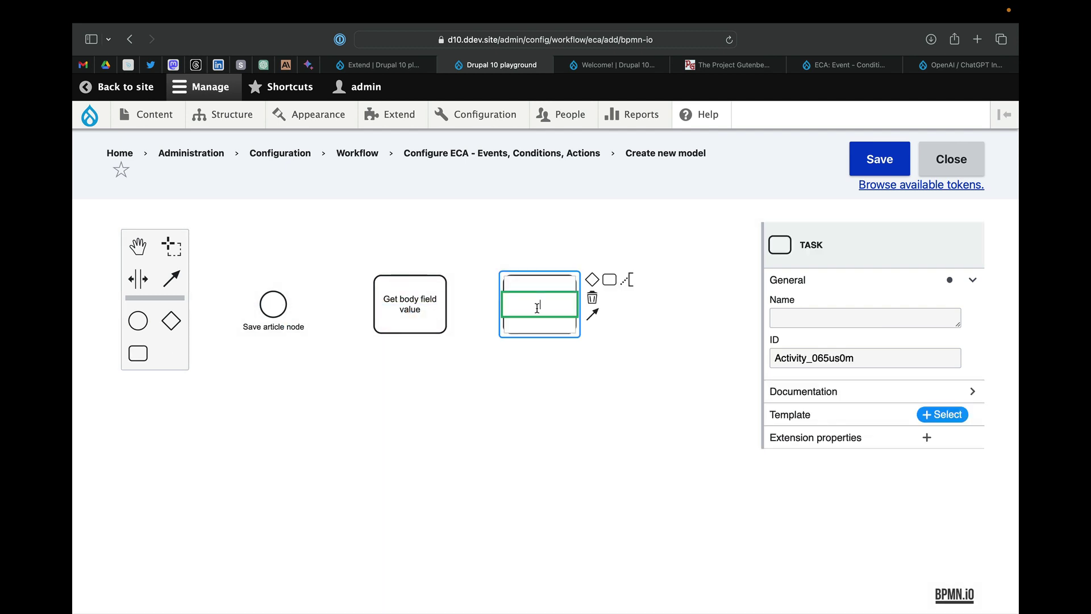
- Name the task 'Generate the AI summary' and apply the OpenAI/ChatGPT Chat template
left_click(805, 317)
type("Generate")
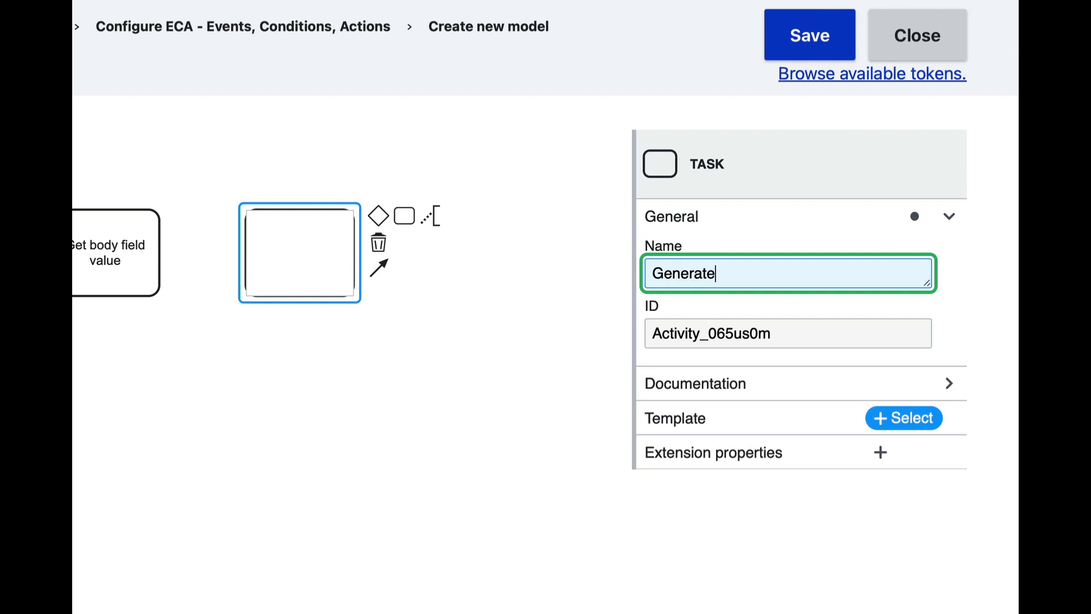
type(" the AI summary")
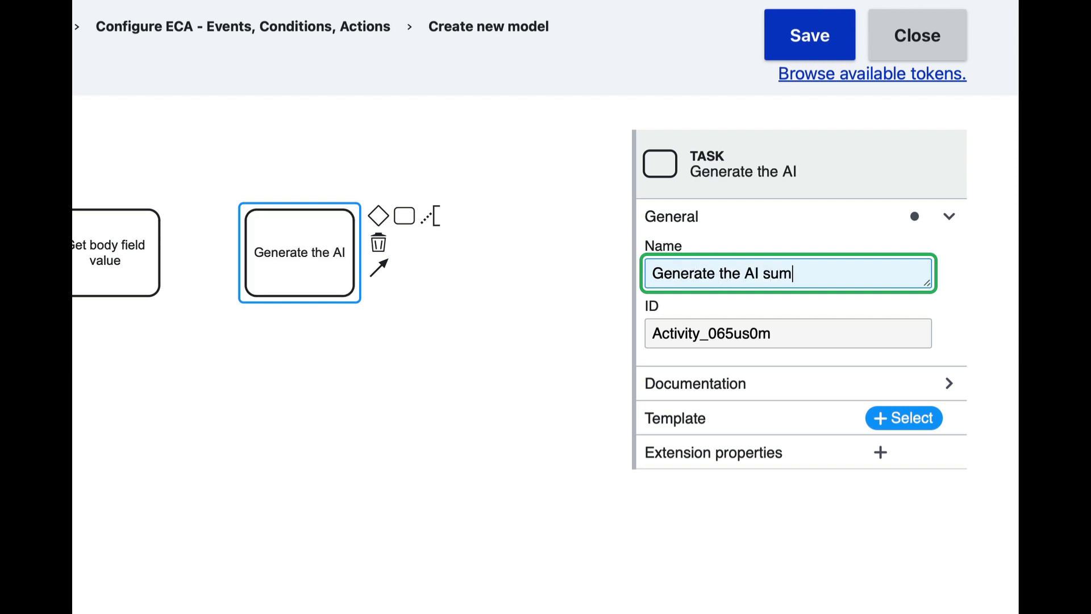
left_click(904, 424)
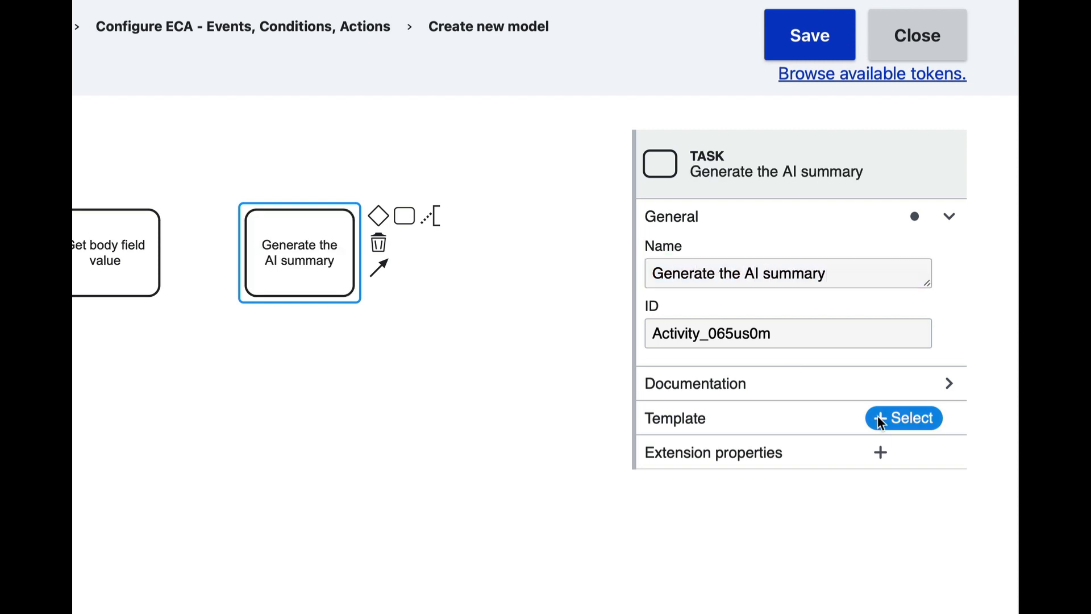
type("opebn")
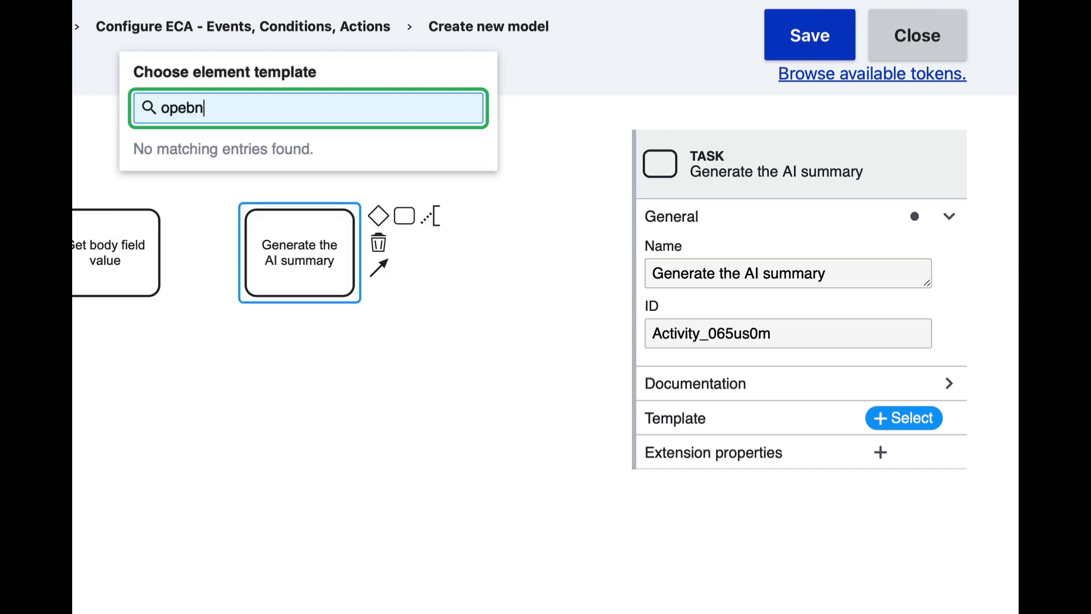
key("BackSpace")
key("BackSpace")
type("n")
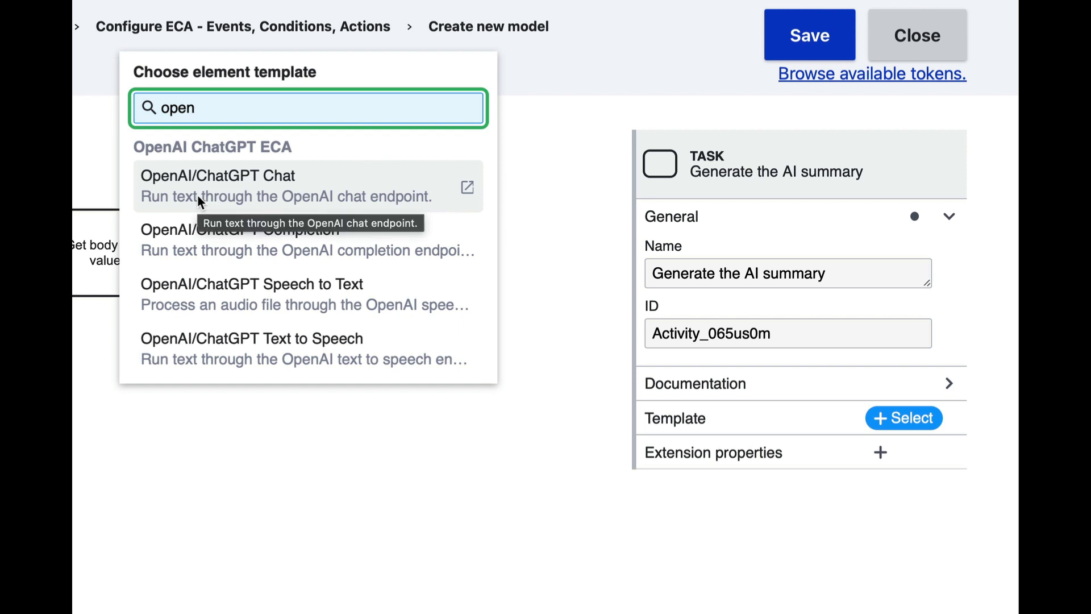
left_click(358, 199)
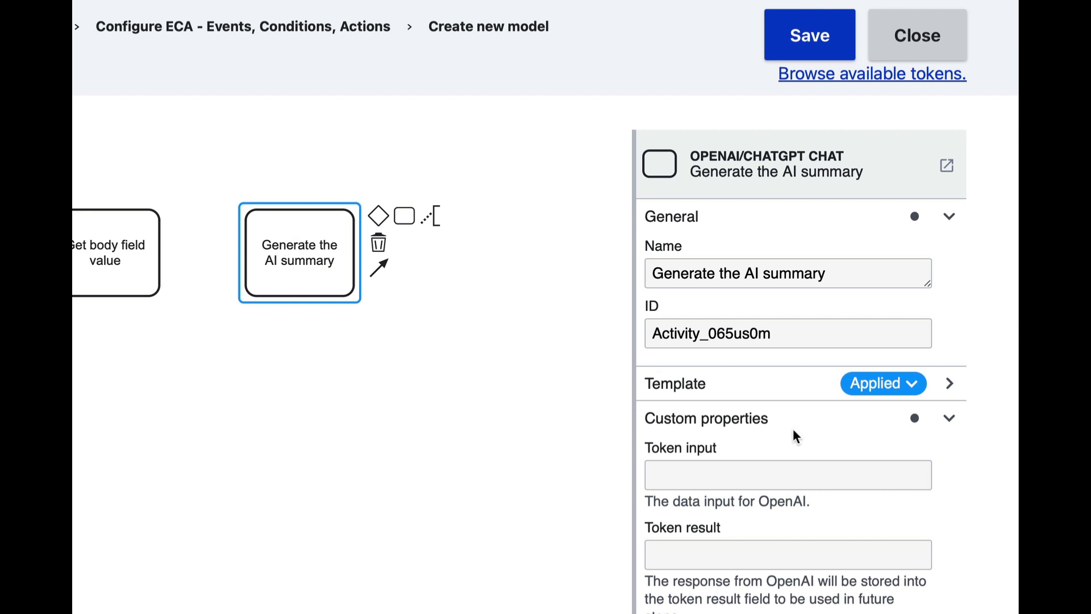
- Set the token input to body-value and the token result to ai-summary
scroll(796, 427, "down", 4)
left_click(705, 345)
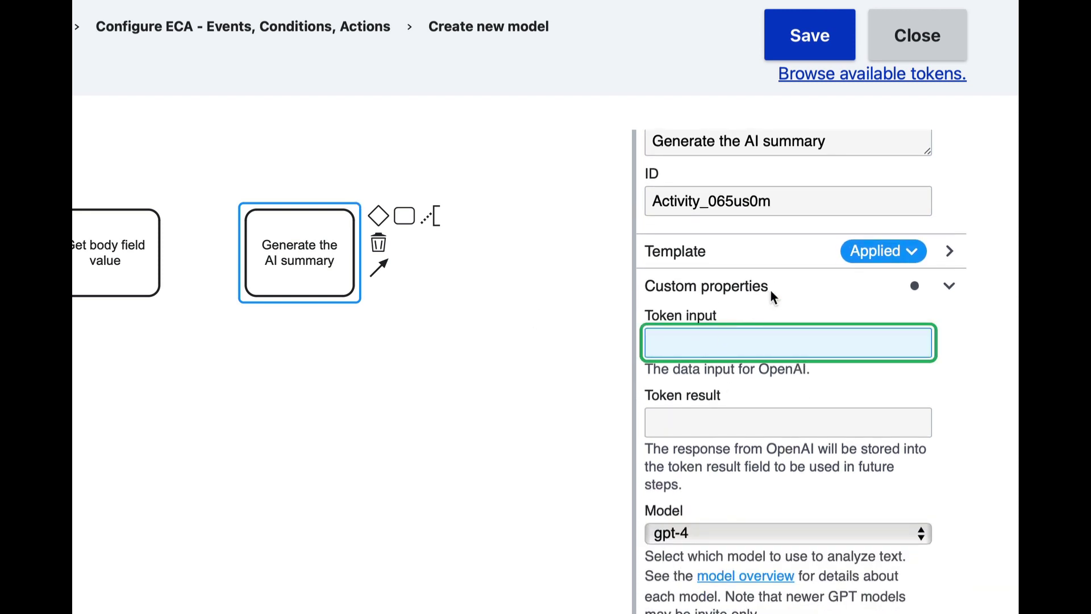
type("body-value")
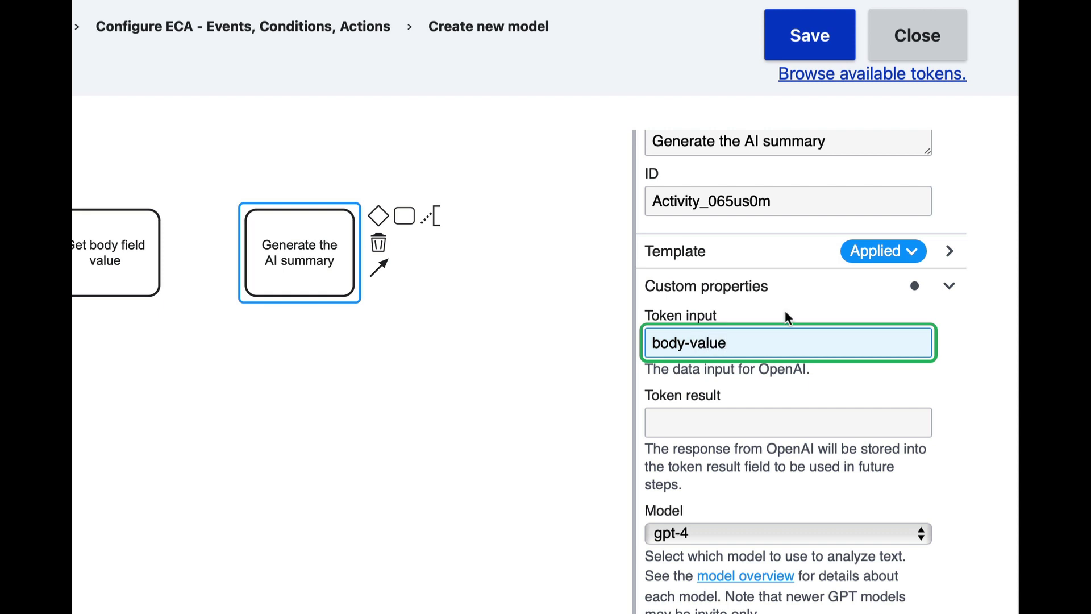
left_click(686, 427)
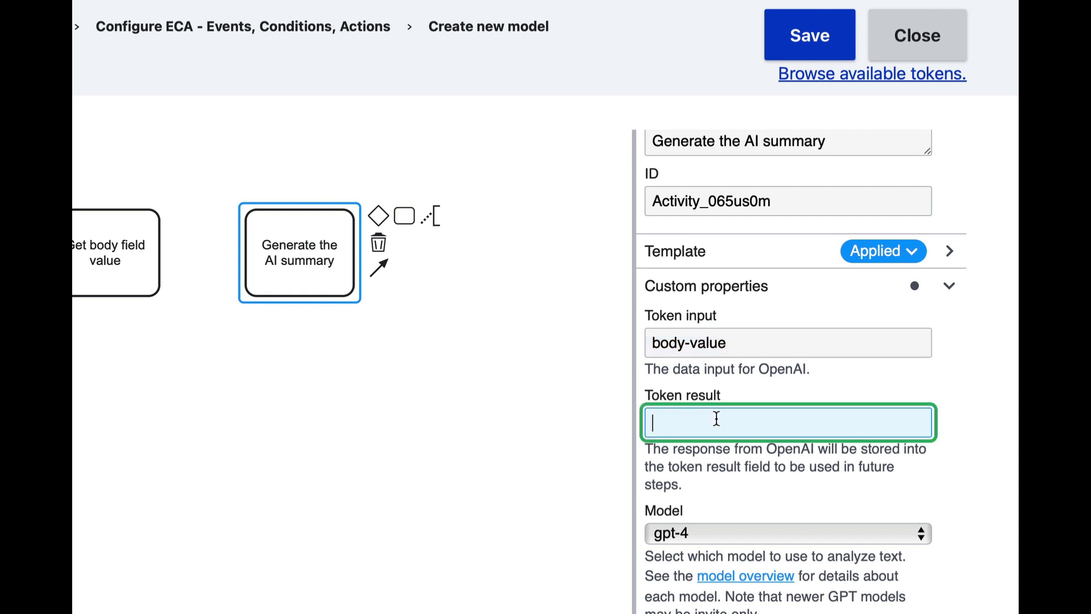
type("ai-summary")
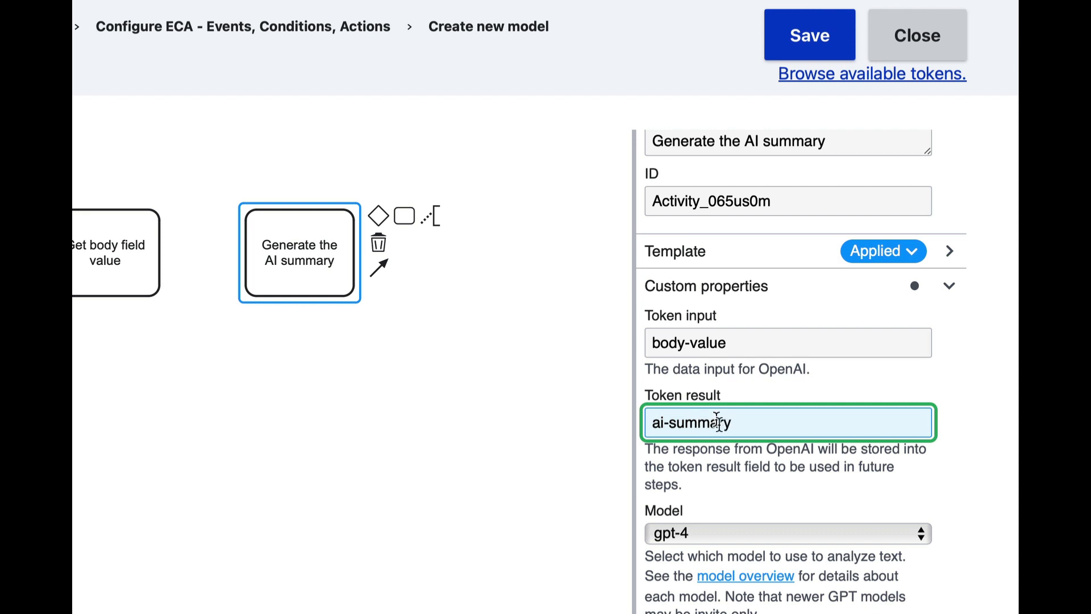
- Replace the prompt with 'Summarize the following text in 30 words or less: [body-value]'
scroll(796, 369, "down", 5)
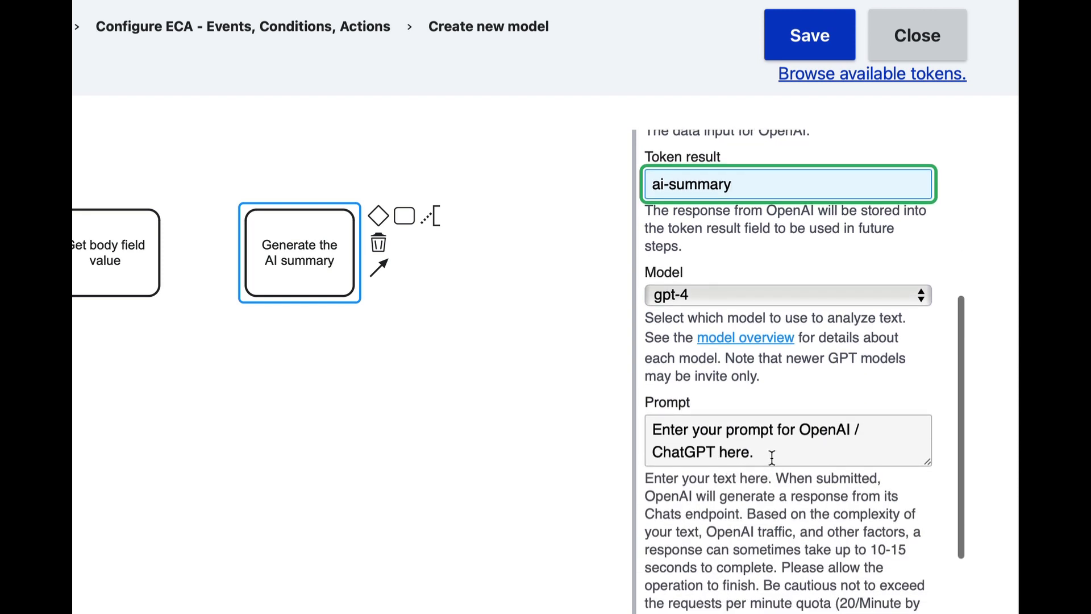
left_click(770, 455)
left_click_drag(770, 455, 645, 415)
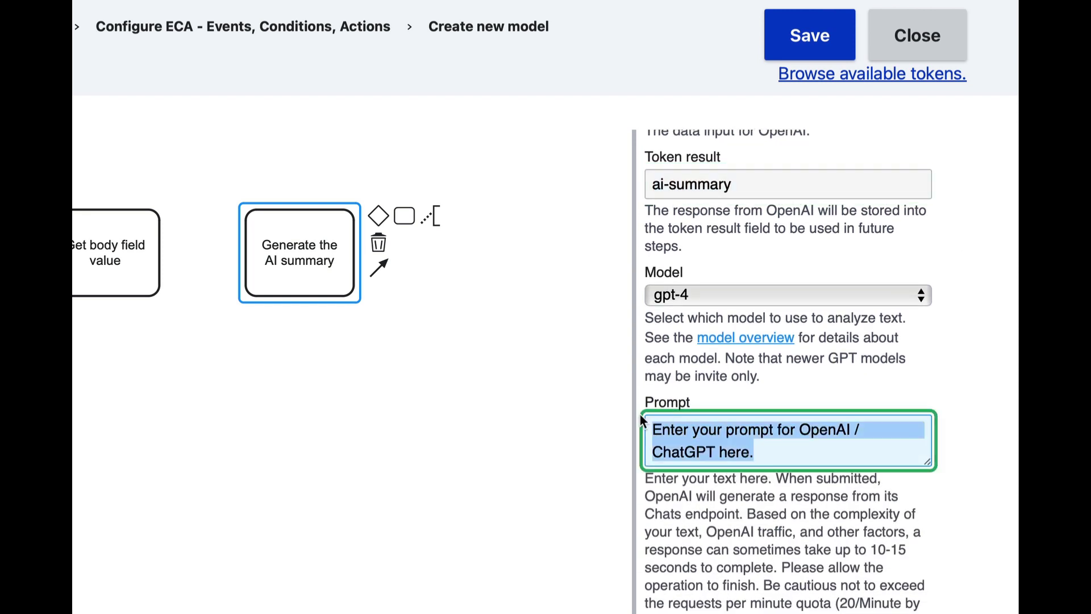
type("C")
key("BackSpace")
type("Summarize t")
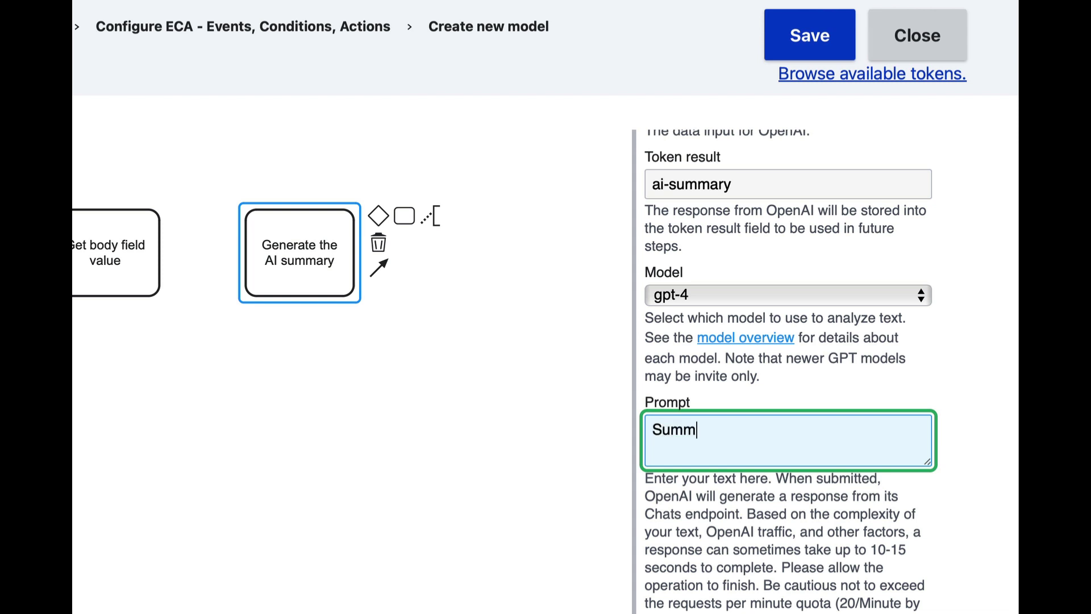
type("he follow")
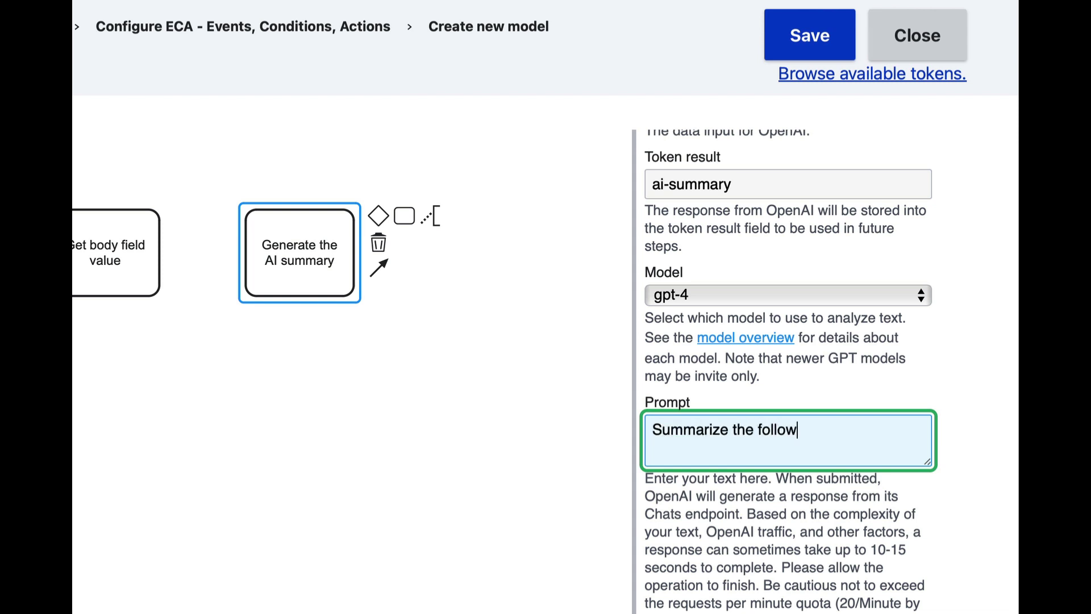
type("ing text in 30 wor")
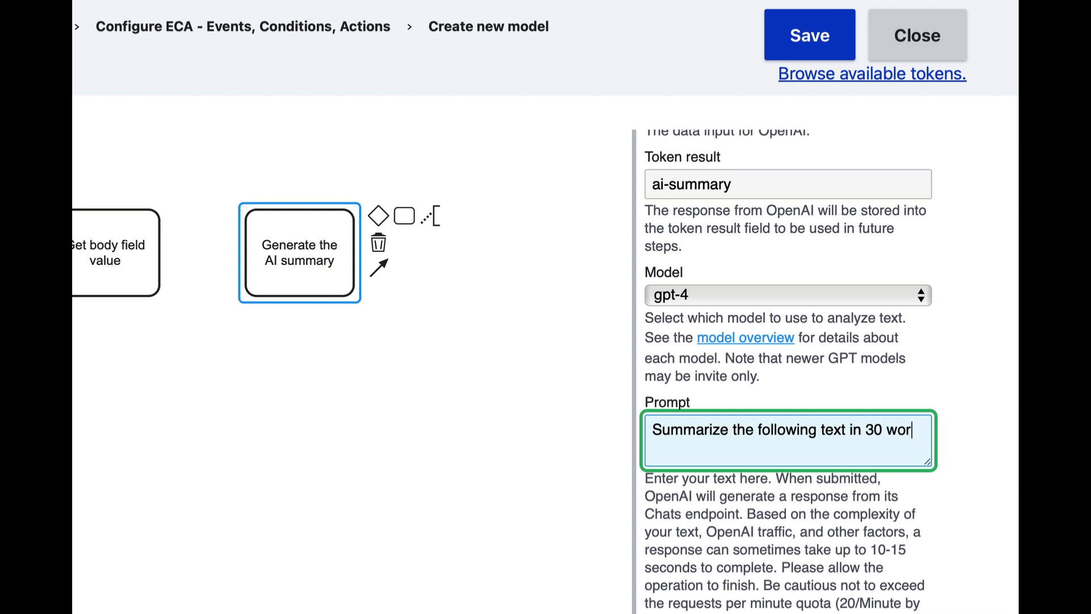
type("ds or less")
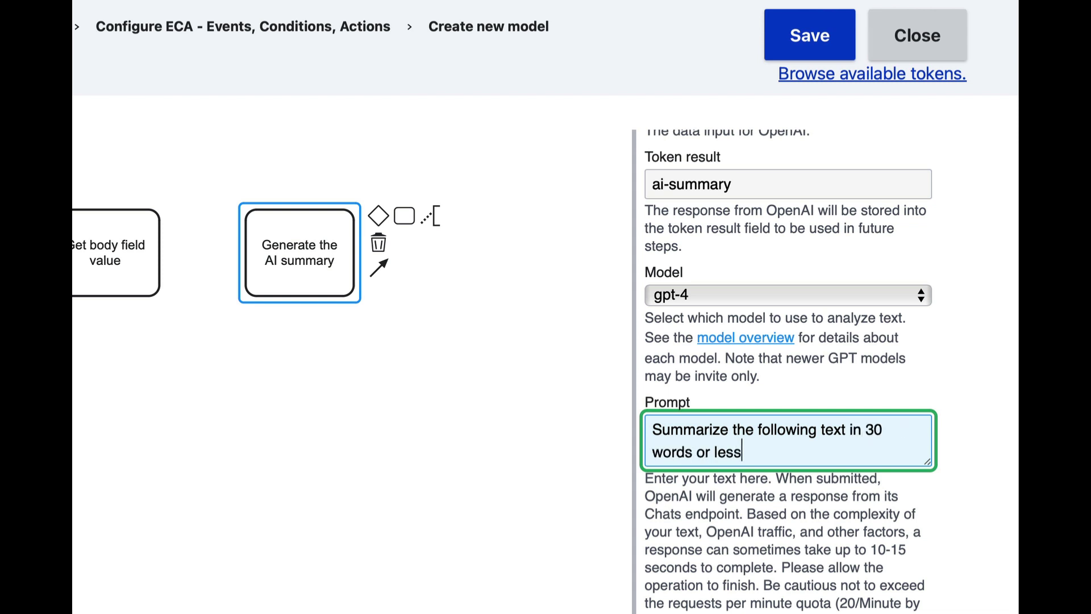
type(": [body-value]")
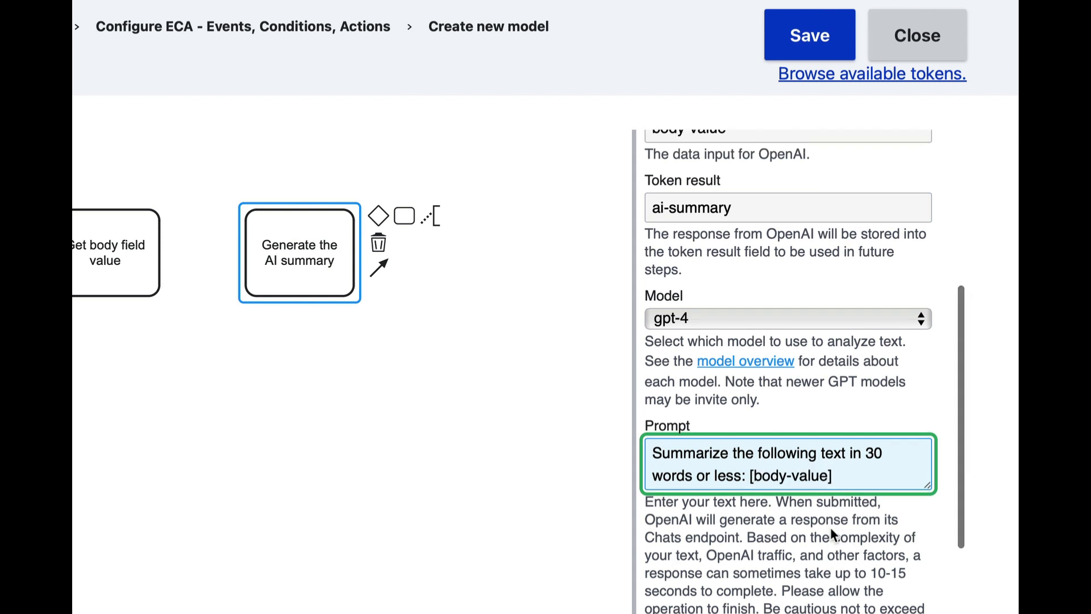
scroll(830, 526, "down", 5)
scroll(830, 536, "down", 2)
scroll(831, 536, "up", 8)
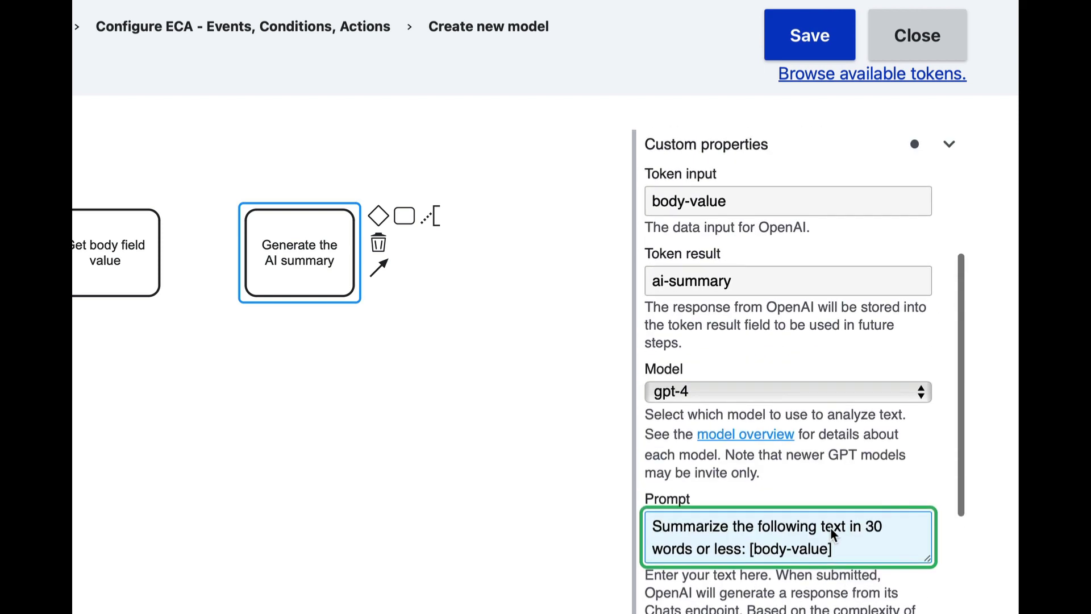
- Add a third task 'Set AI summary field value' with the Entity: set field value template
left_click_drag(138, 353, 661, 301)
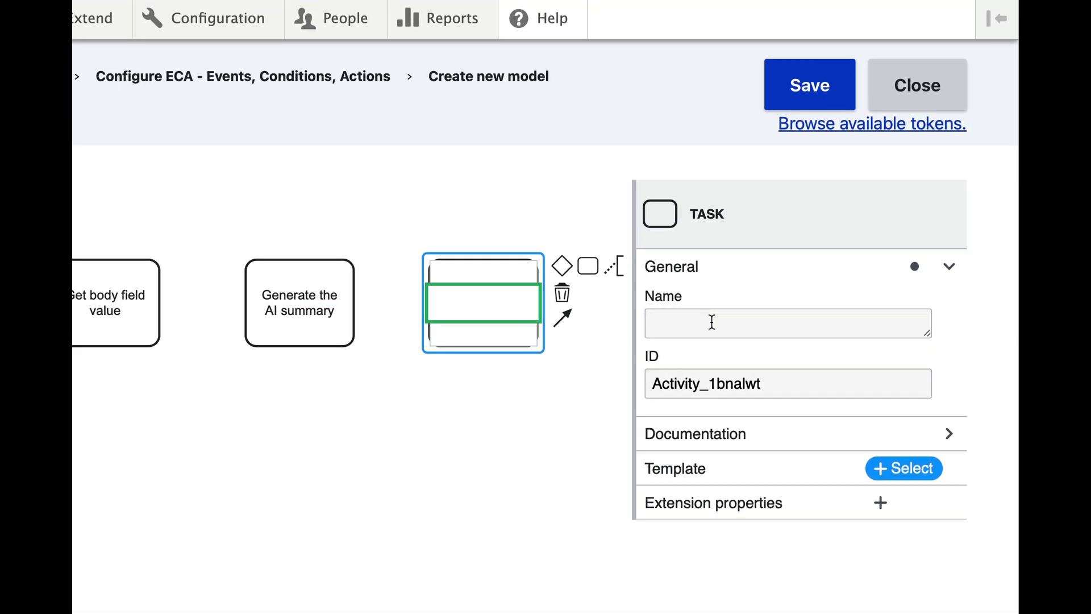
left_click(814, 318)
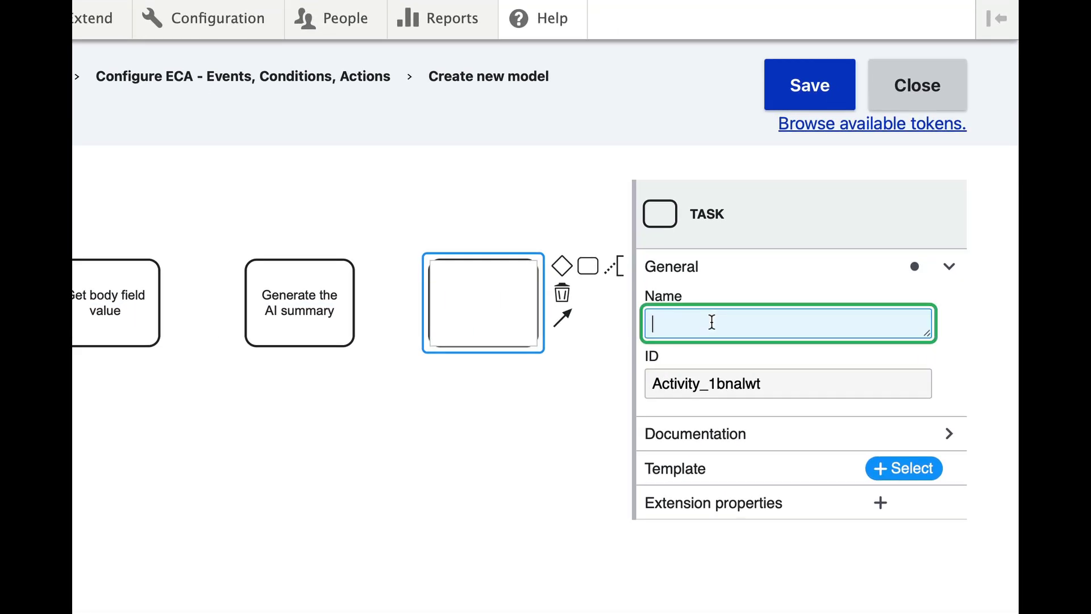
type("Set AI summ")
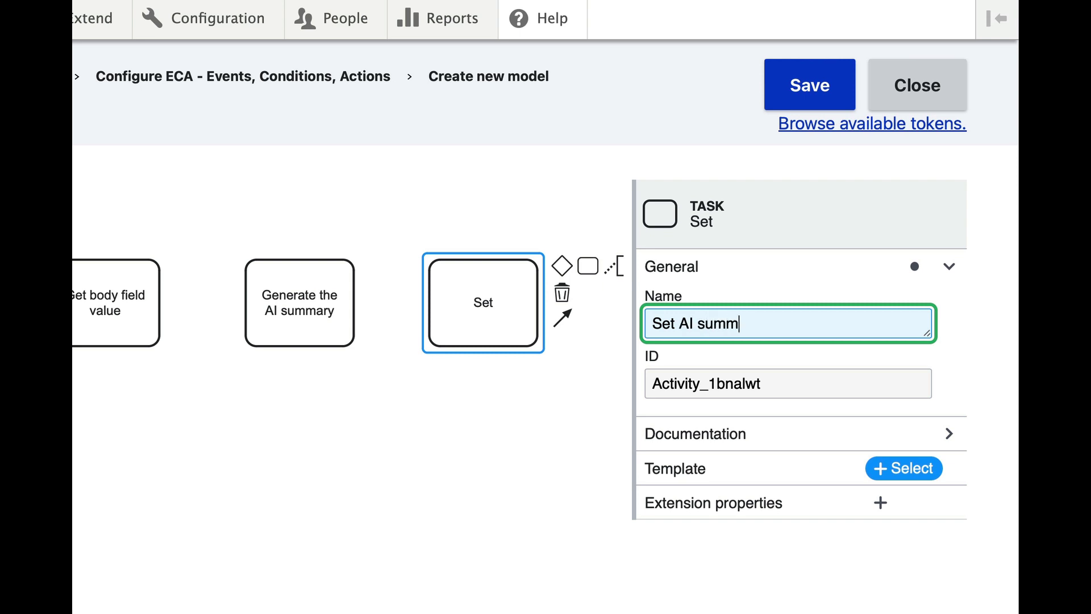
type("ary field value")
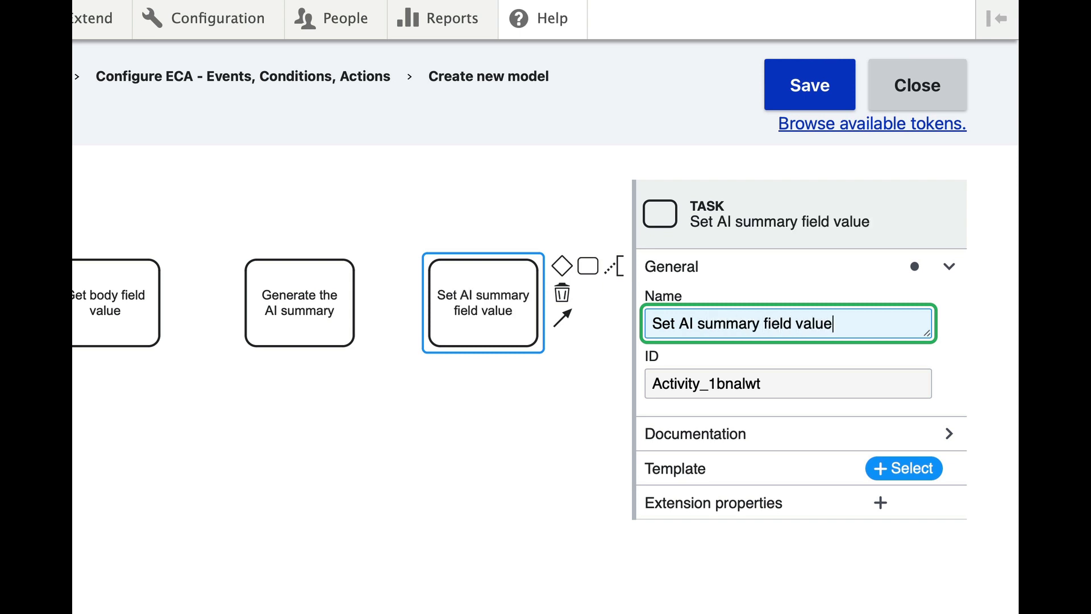
left_click(903, 475)
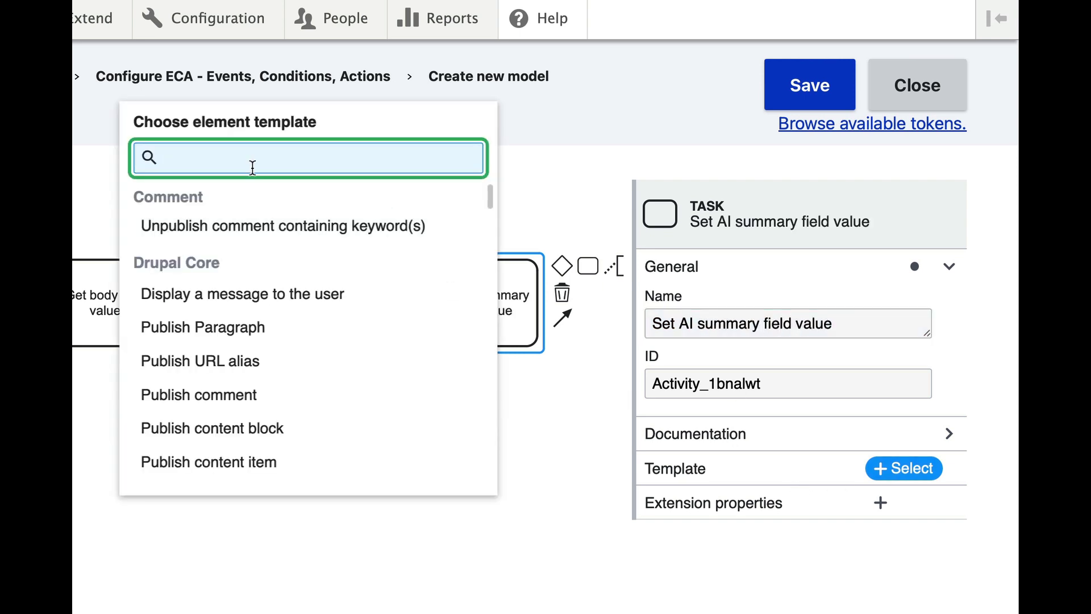
type("set")
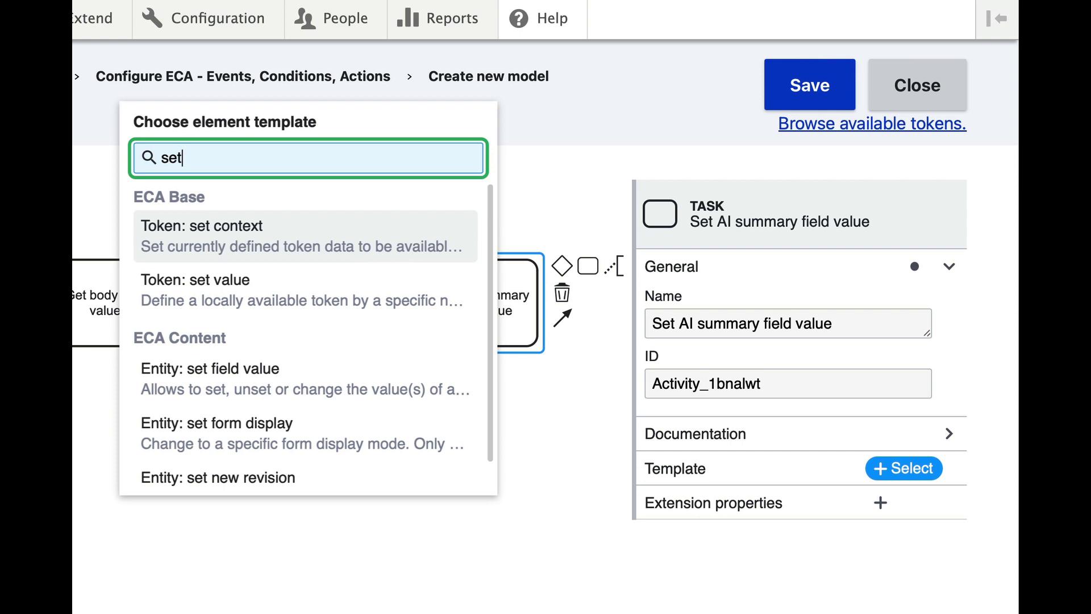
left_click(238, 377)
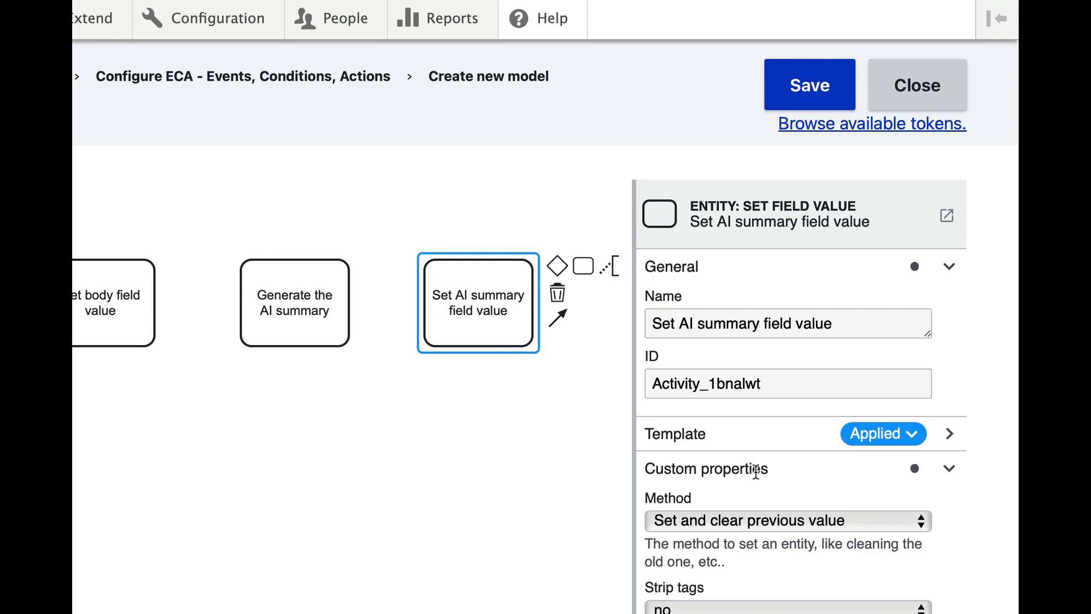
scroll(721, 445, "down", 3)
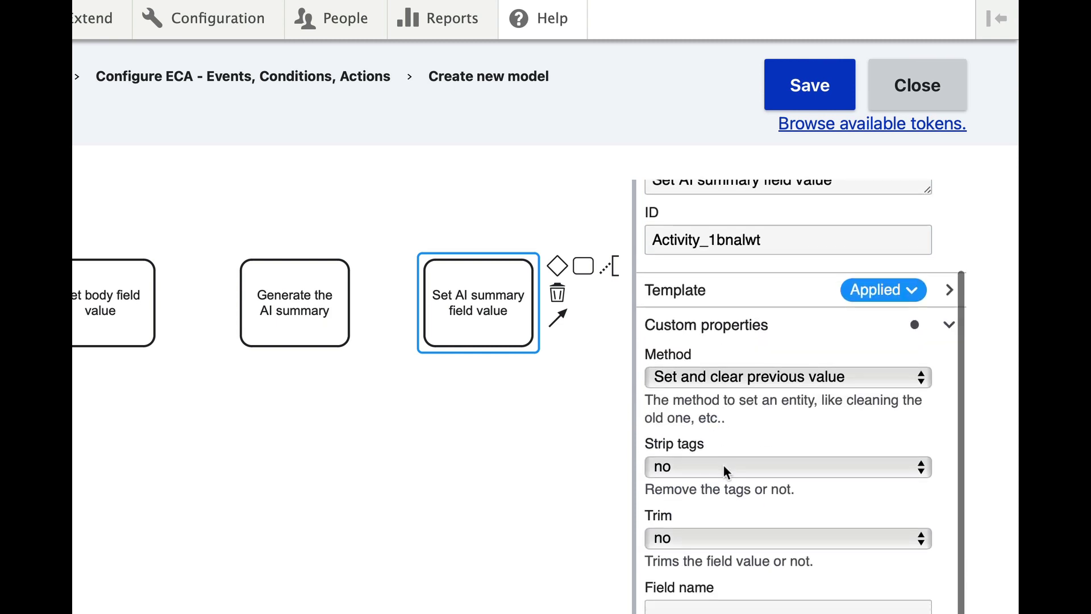
scroll(724, 466, "down", 4)
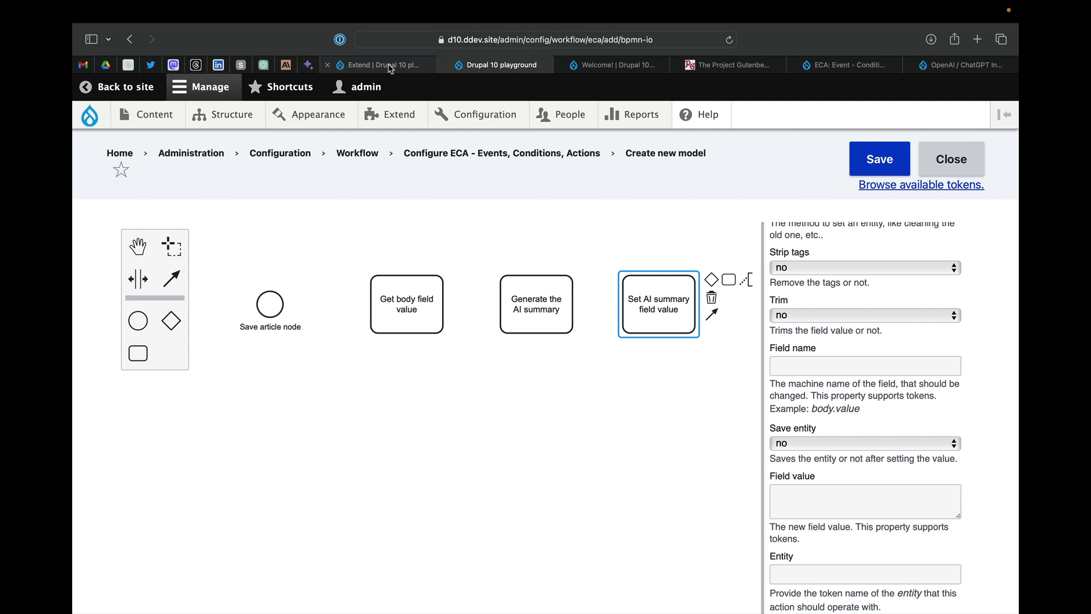
- Set Field name to field_ai_summary, copied from Article's fields, and Field value to [ai-summary]
left_click(390, 69)
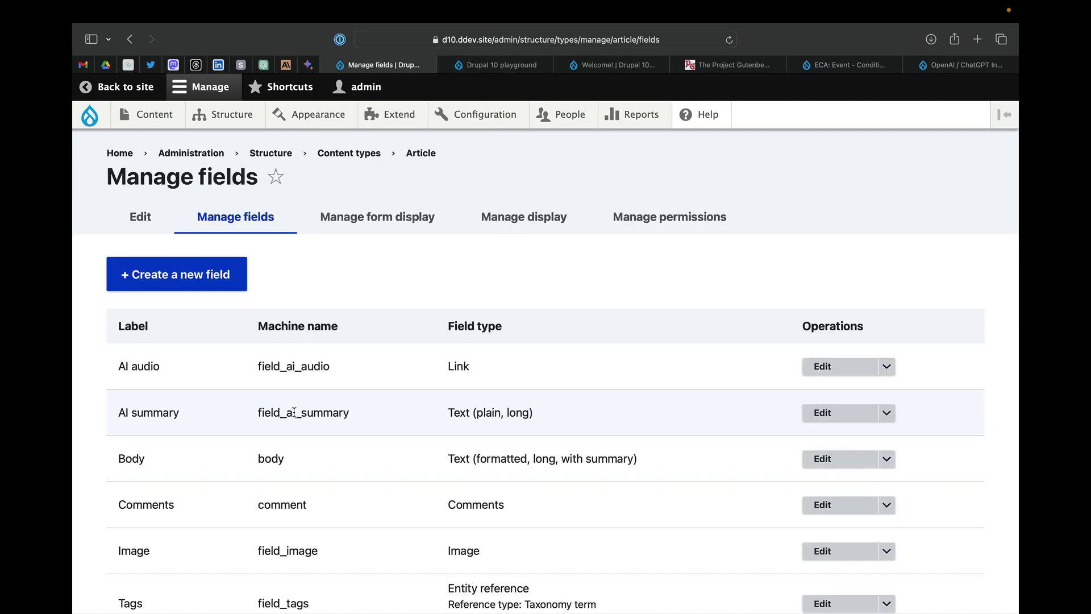
double_click(297, 413)
key("ctrl+c")
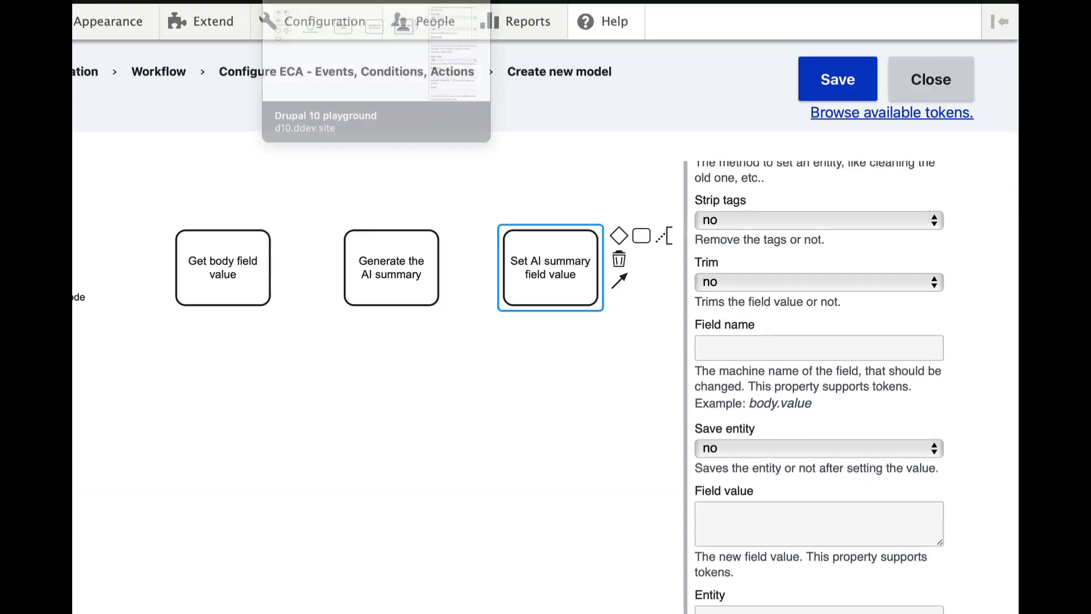
left_click(765, 342)
key("ctrl+v")
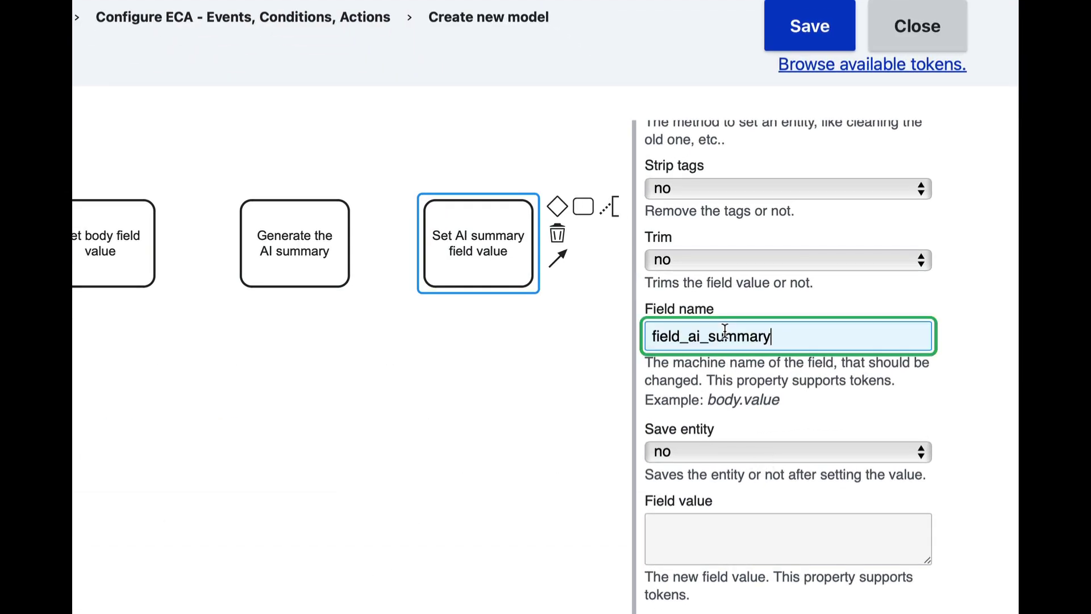
left_click(697, 537)
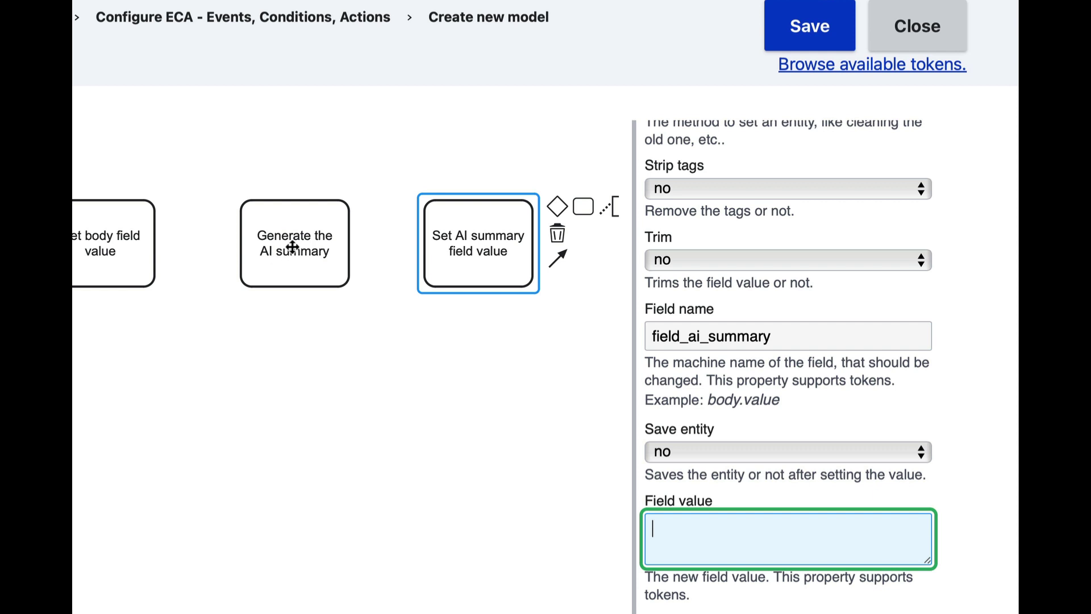
type("[ai-summary")
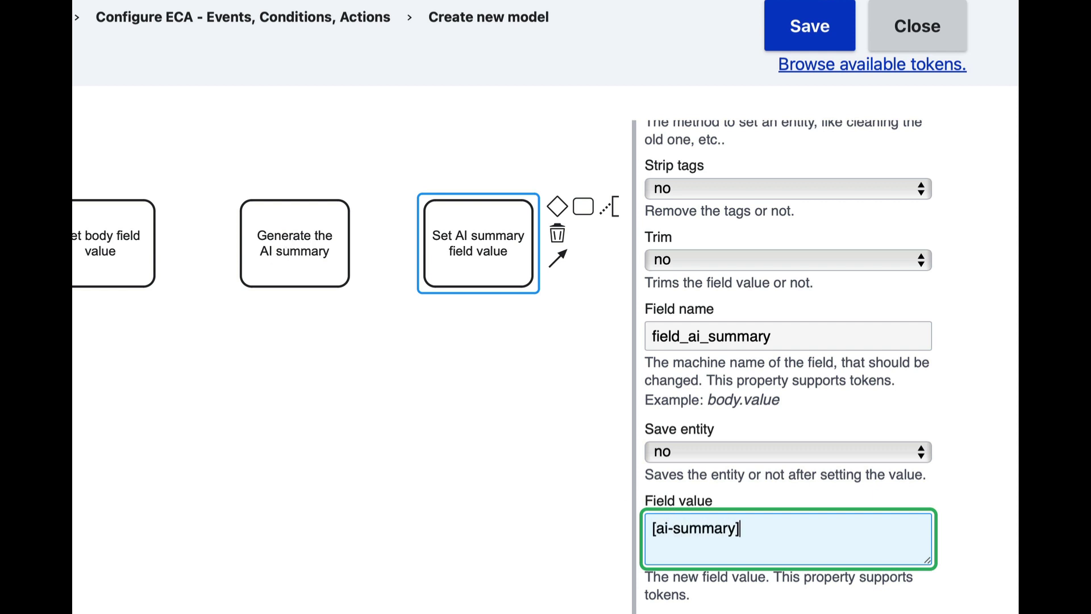
scroll(789, 511, "down", 3)
left_click(703, 563)
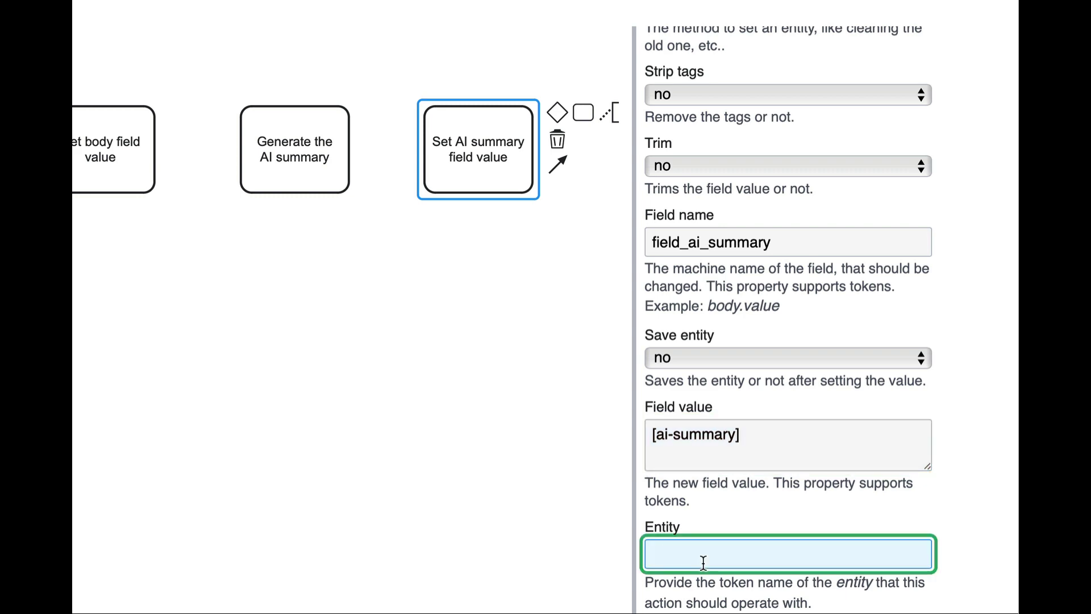
- Set the entity to node and connect the start event through all three tasks in sequence
type("node")
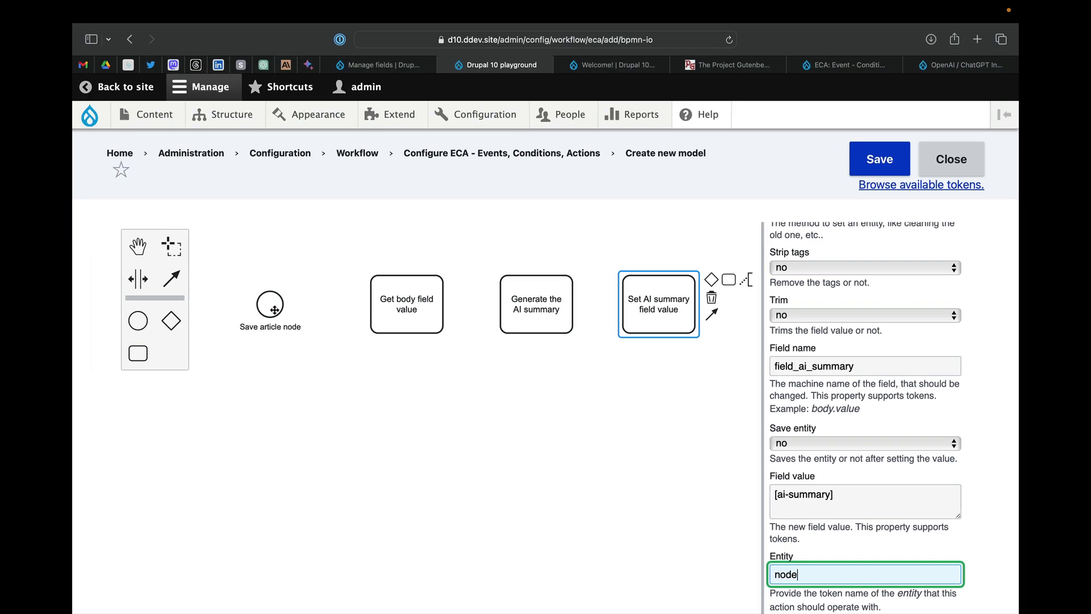
left_click(261, 302)
left_click(316, 322)
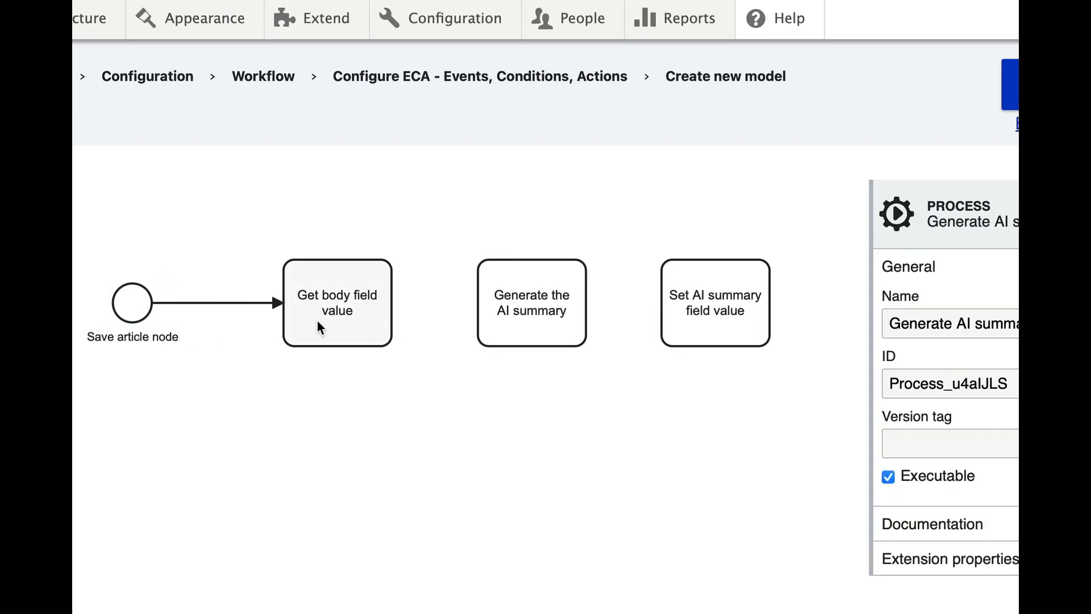
left_click(385, 319)
left_click(417, 316)
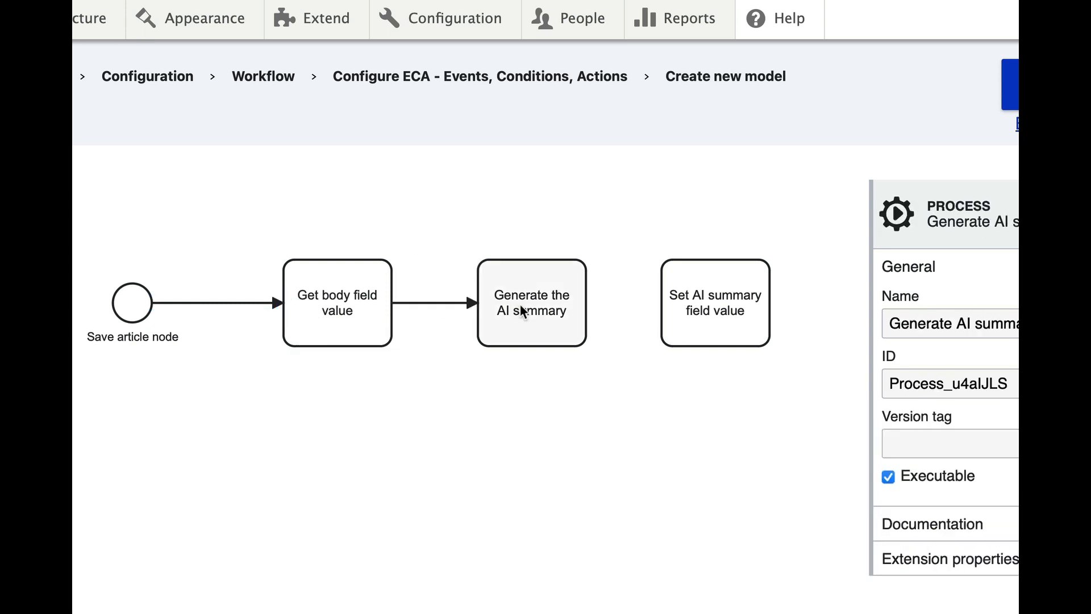
left_click(509, 315)
left_click(573, 328)
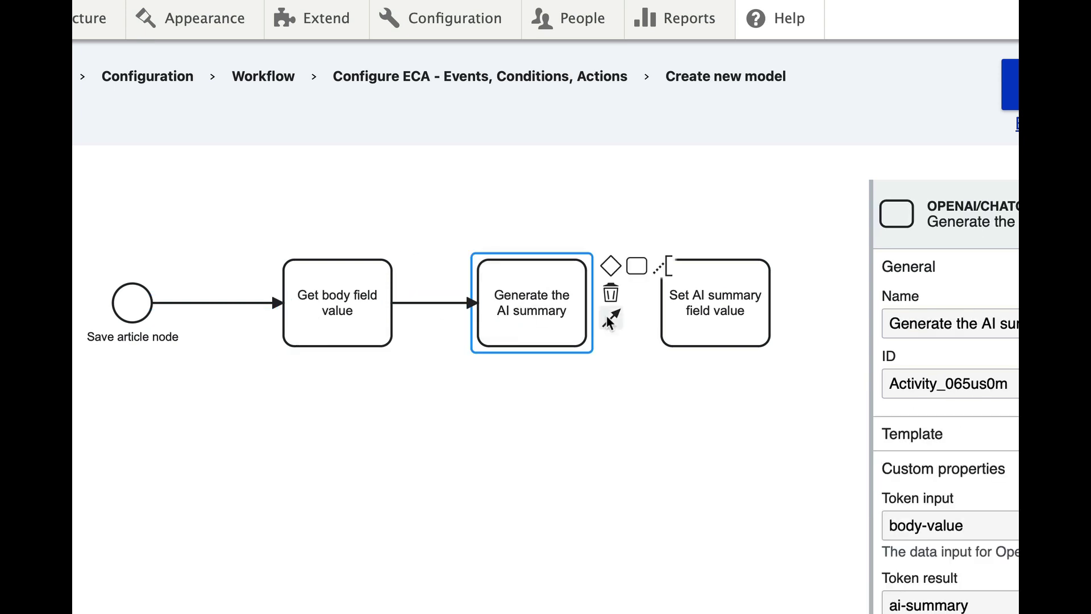
left_click(612, 319)
left_click(681, 323)
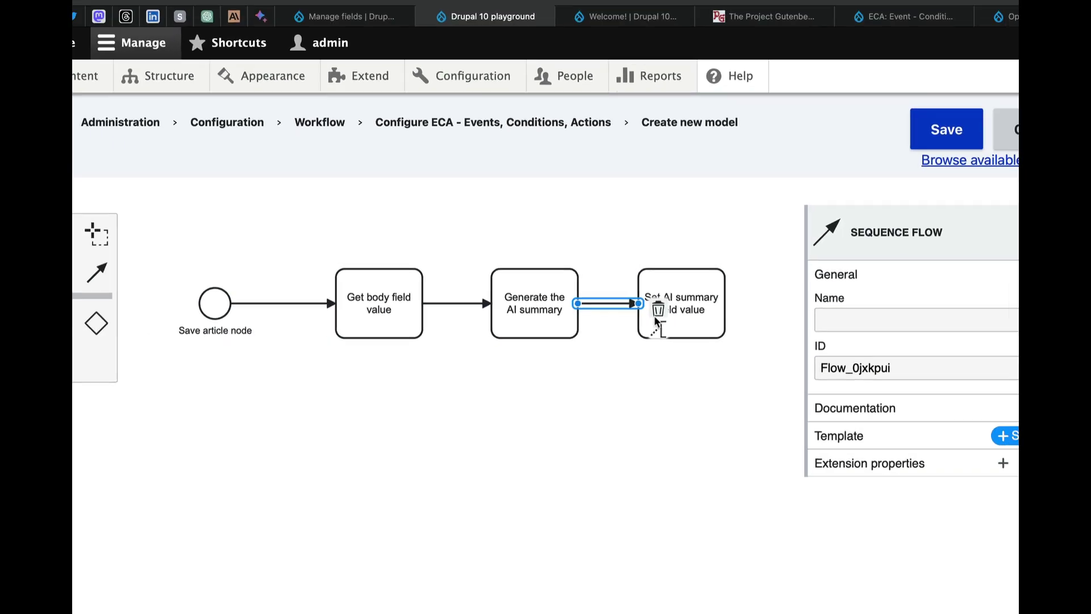
left_click(593, 391)
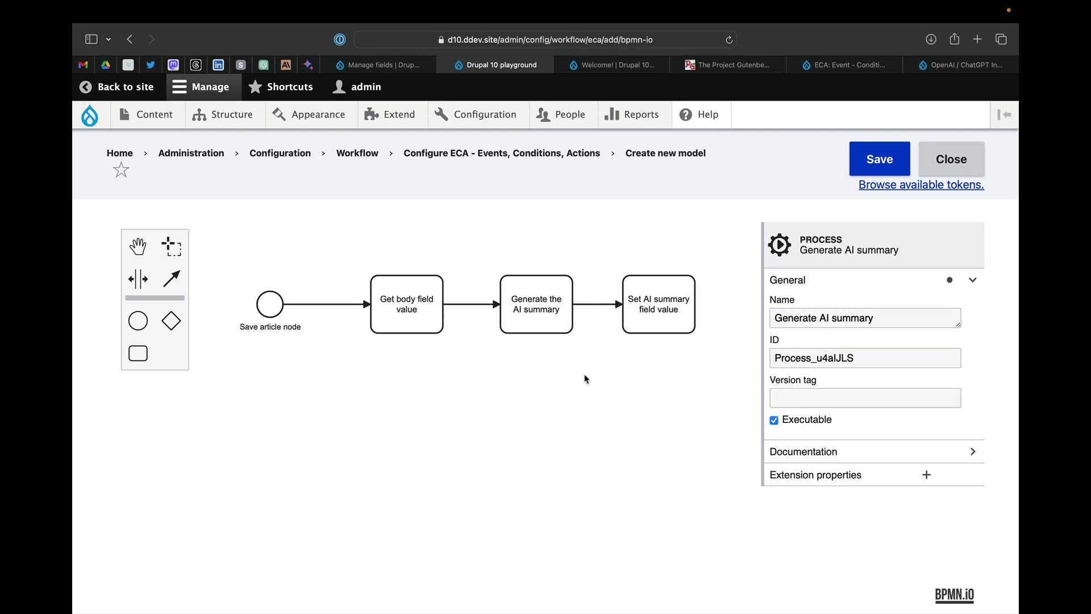
- Restrict the start event to Content: Article, review each task, and save the model
left_click(214, 306)
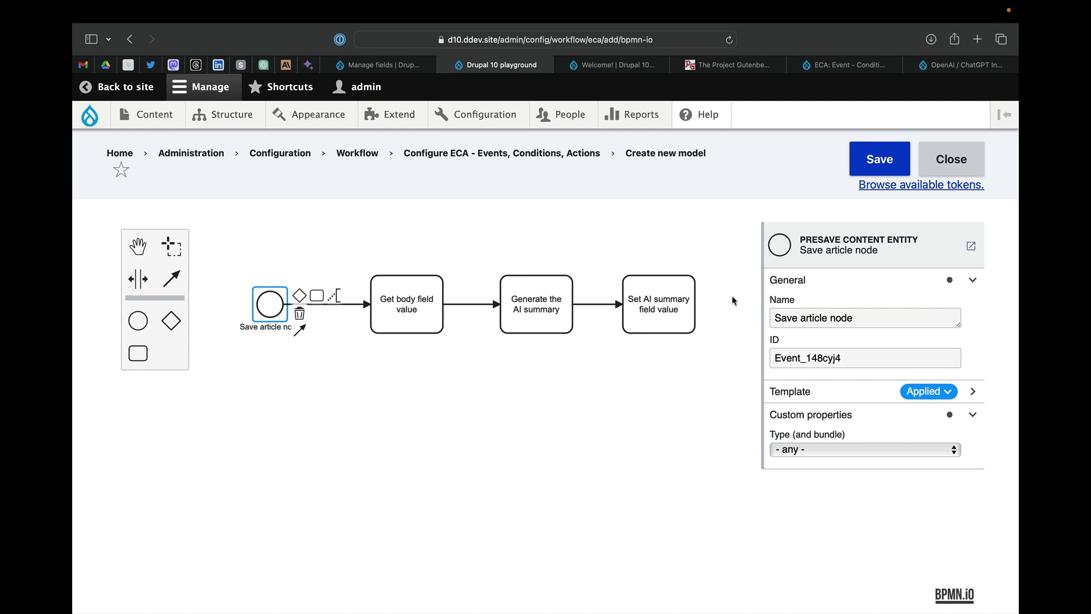
left_click(814, 450)
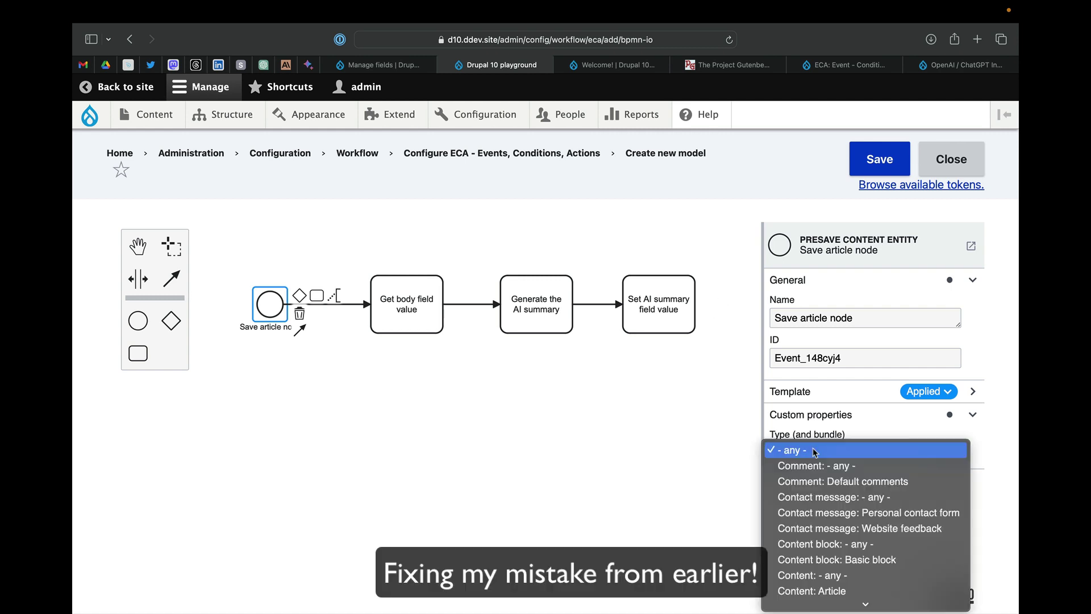
left_click(840, 592)
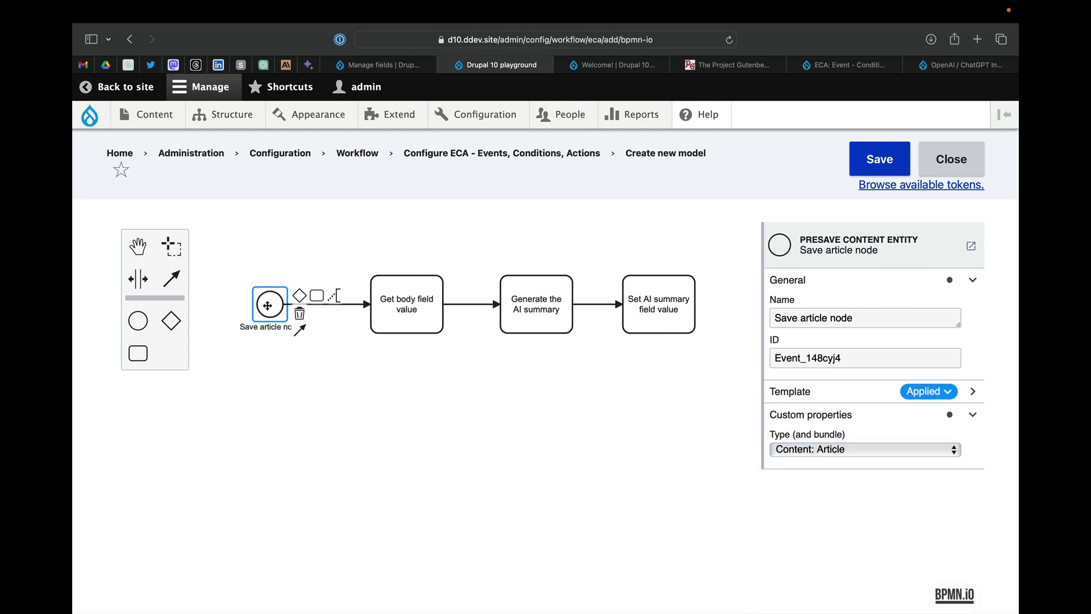
left_click(415, 292)
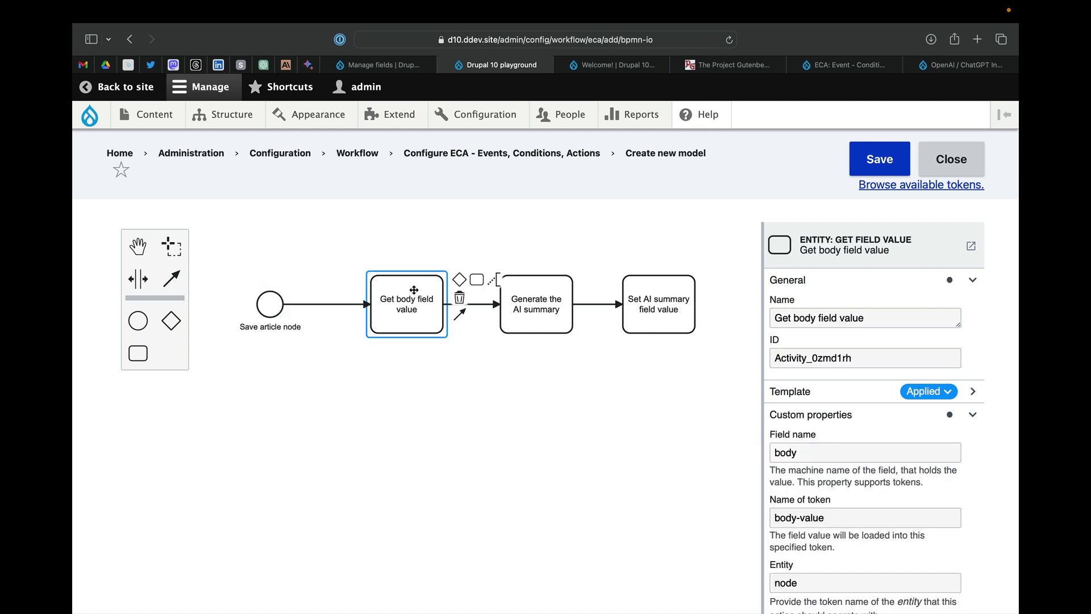
left_click(533, 293)
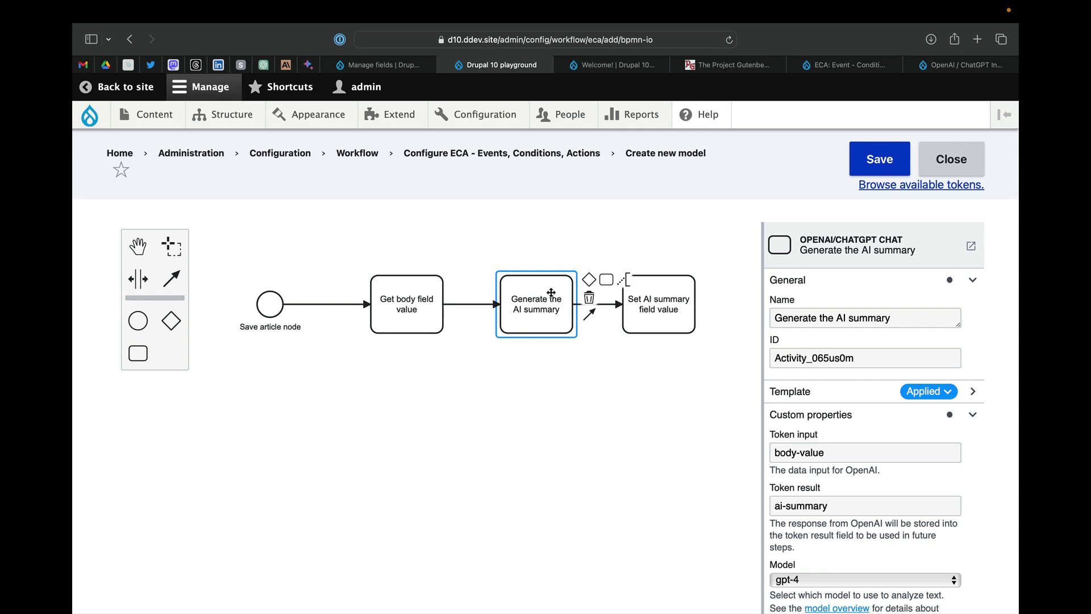
left_click(673, 290)
left_click(881, 161)
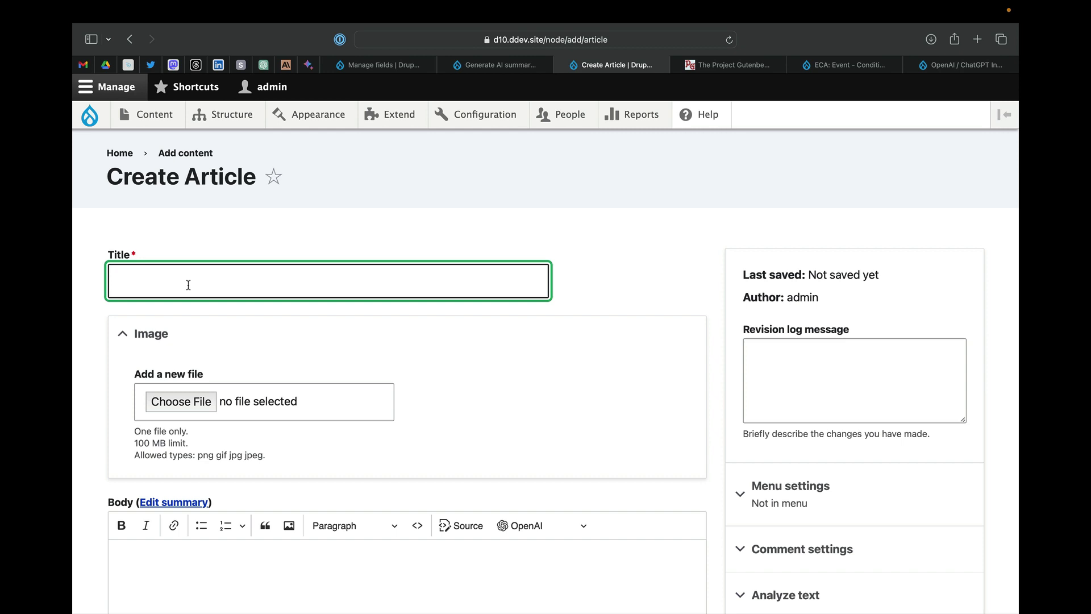
- Save article 'Test summary for beginning of Moby Dick' with the pasted Moby Dick opening as body
type("Test summary for beginning of Moby ")
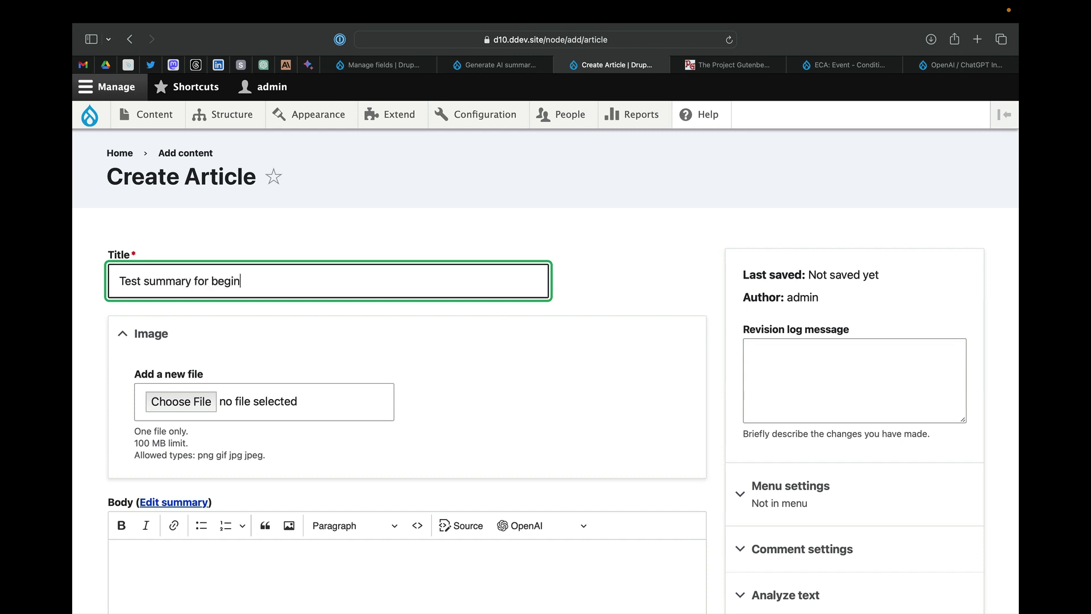
type("Dick")
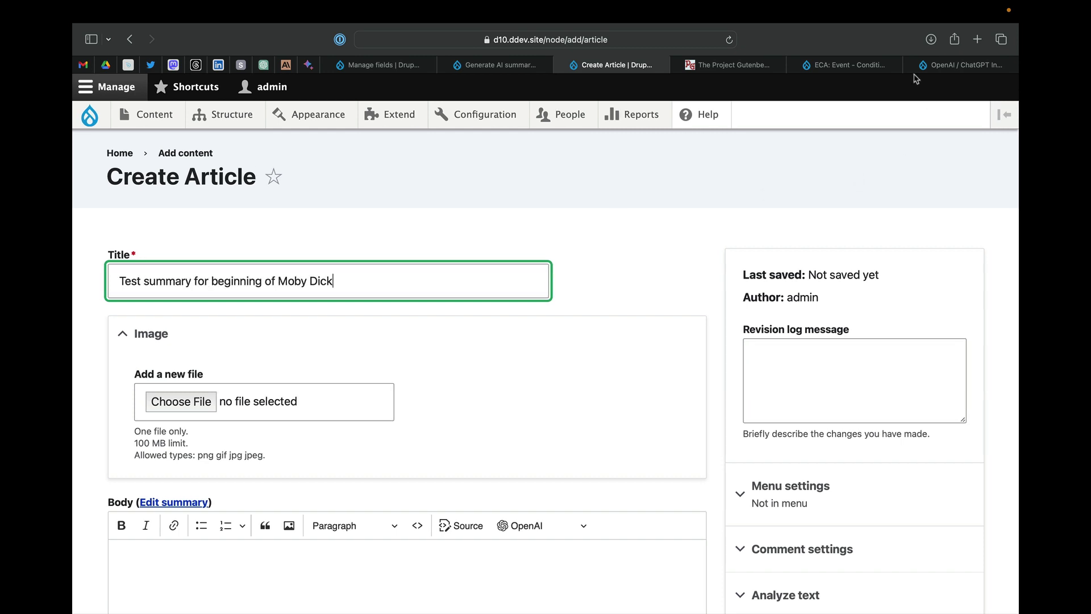
left_click(723, 67)
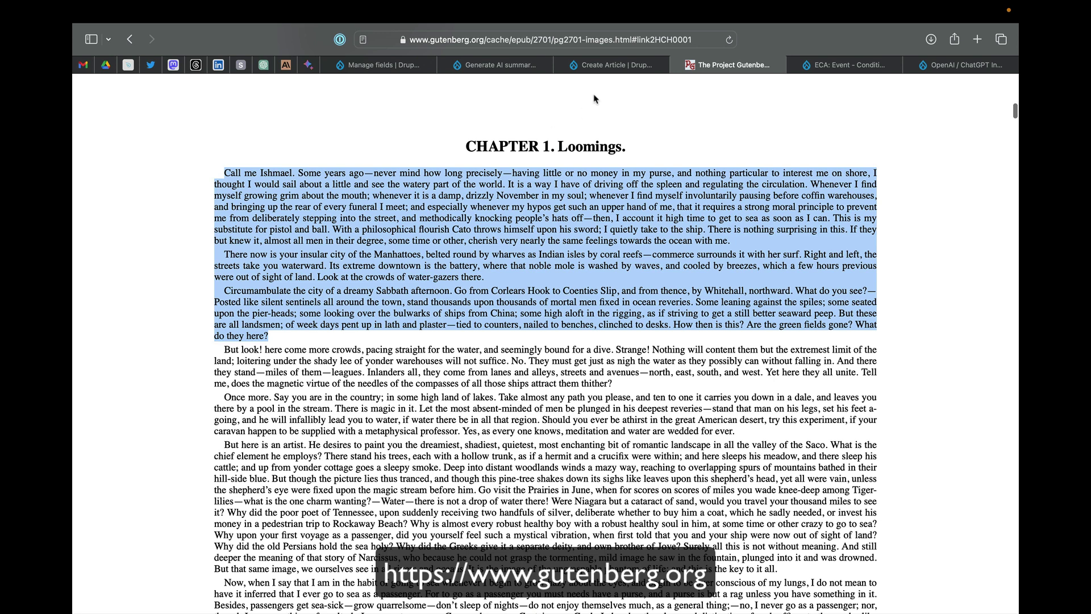
left_click(607, 65)
scroll(398, 352, "down", 5)
left_click(306, 346)
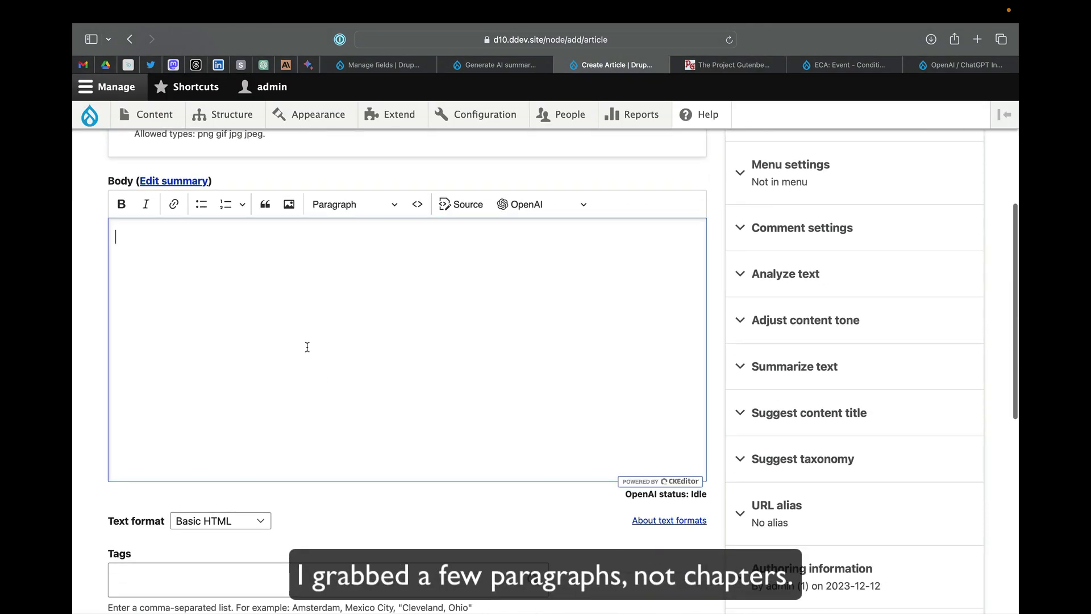
key("super+v")
scroll(341, 347, "down", 10)
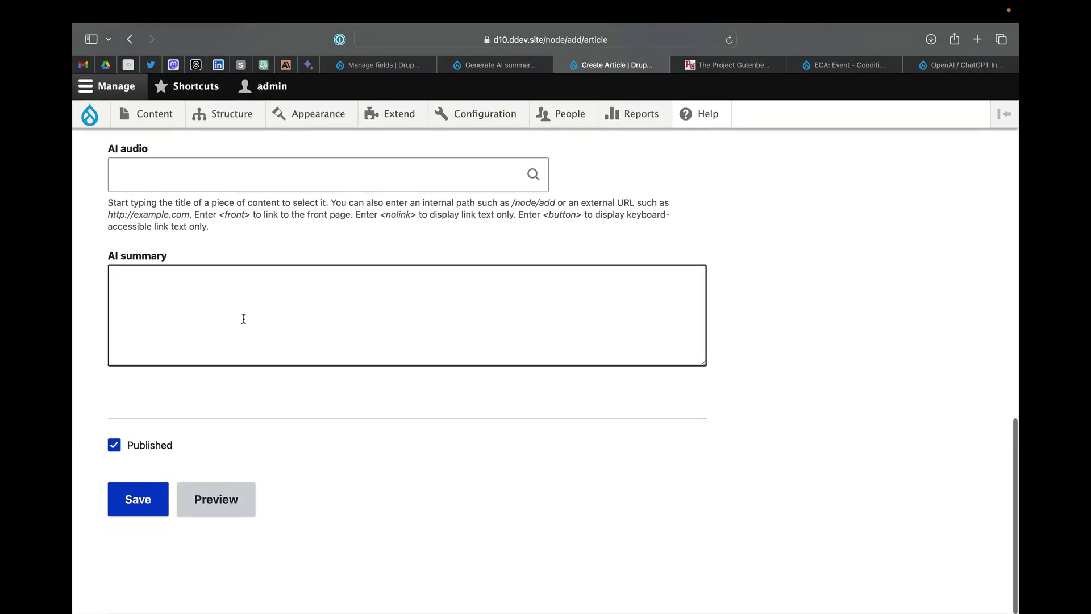
left_click(195, 311)
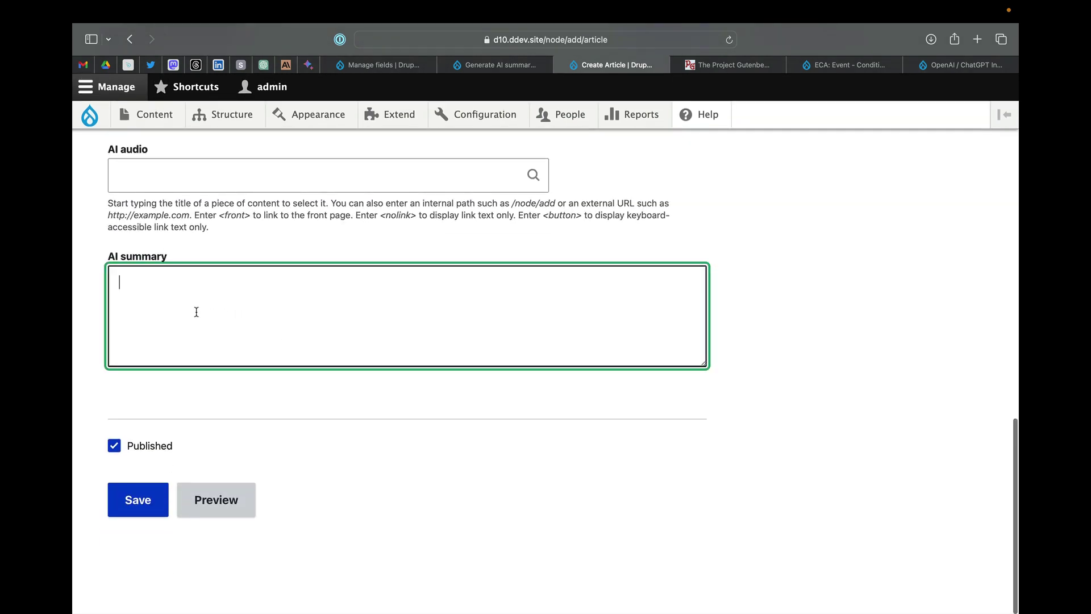
left_click(136, 500)
- Scroll node 6 down to the AI summary describing Ishmael's decision to go to sea
scroll(752, 449, "down", 10)
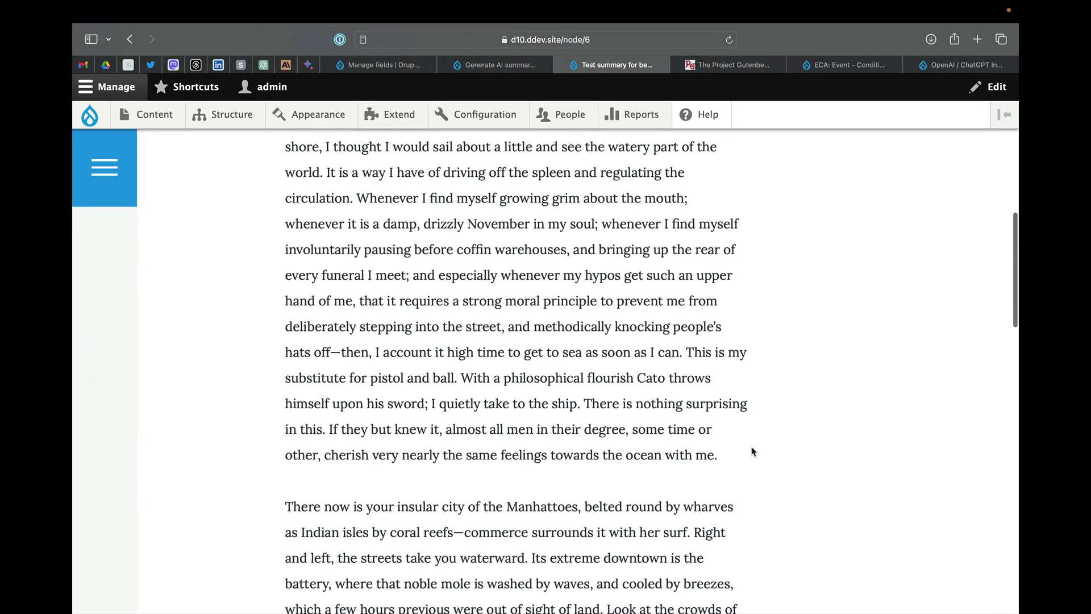
scroll(753, 452, "down", 13)
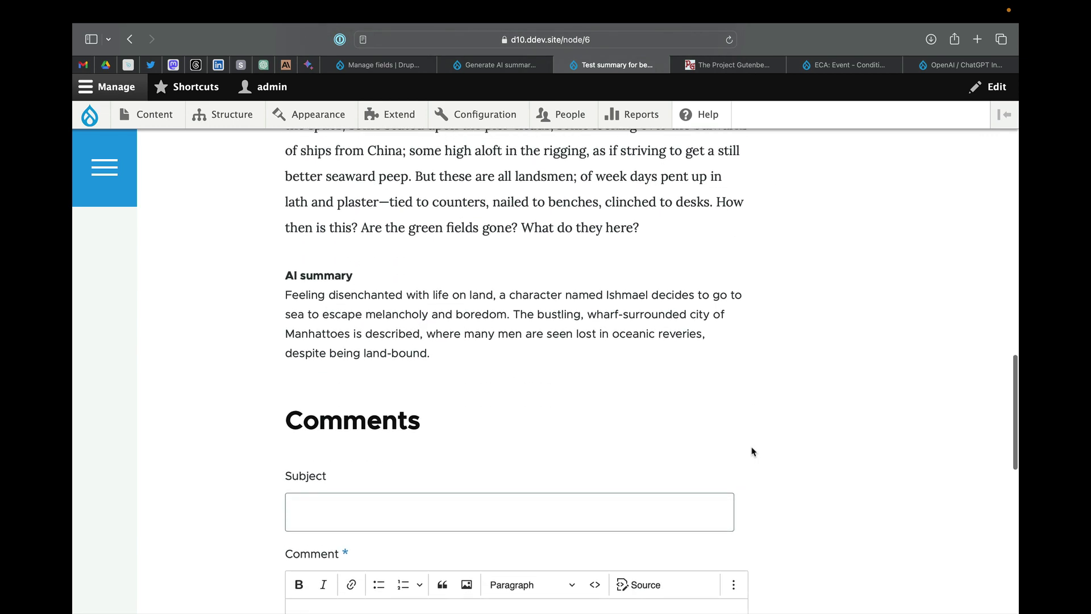
scroll(752, 450, "down", 1)
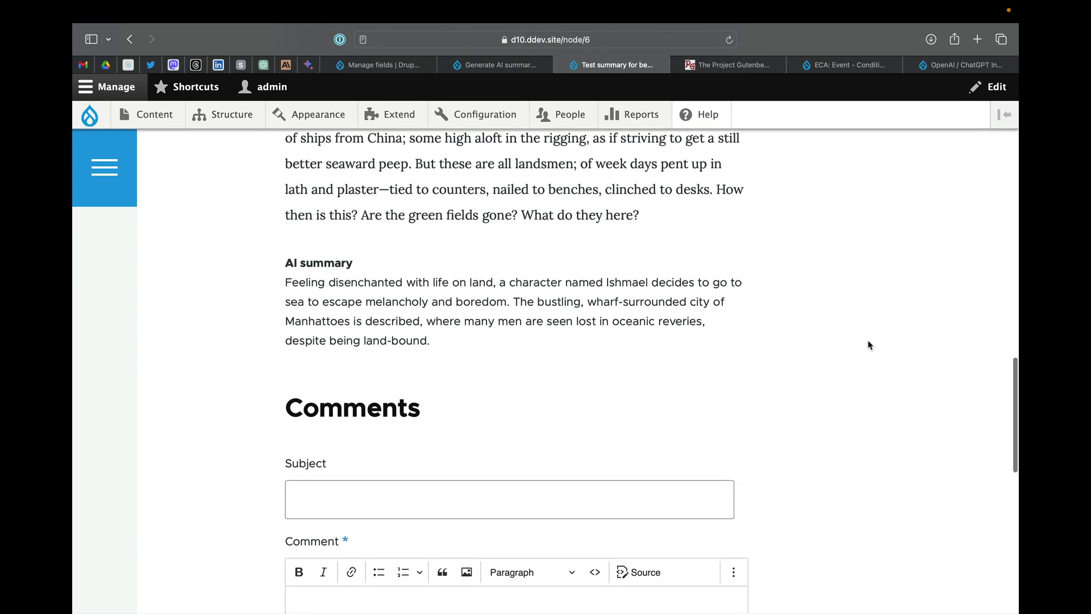